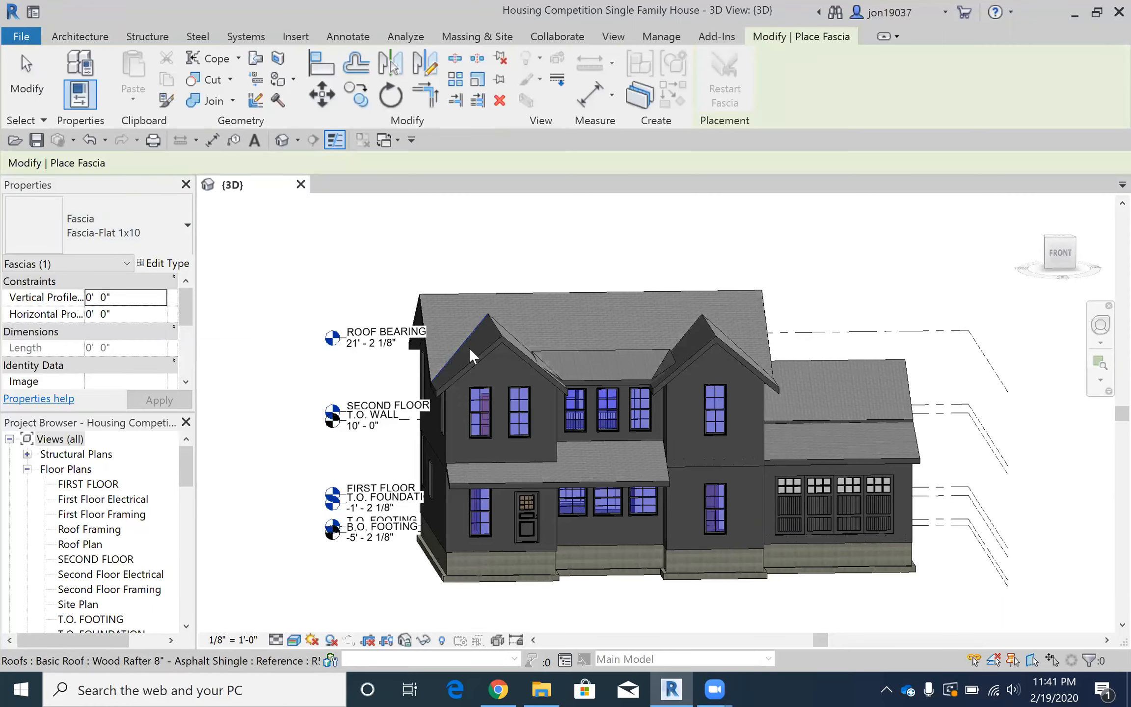
- Try to place a Fascia-Flat 1x10 along the lower edge of the front gable's sloping roof face
{"action": "scroll", "coordinate": [481, 355], "scroll_direction": "up", "scroll_amount": 8}
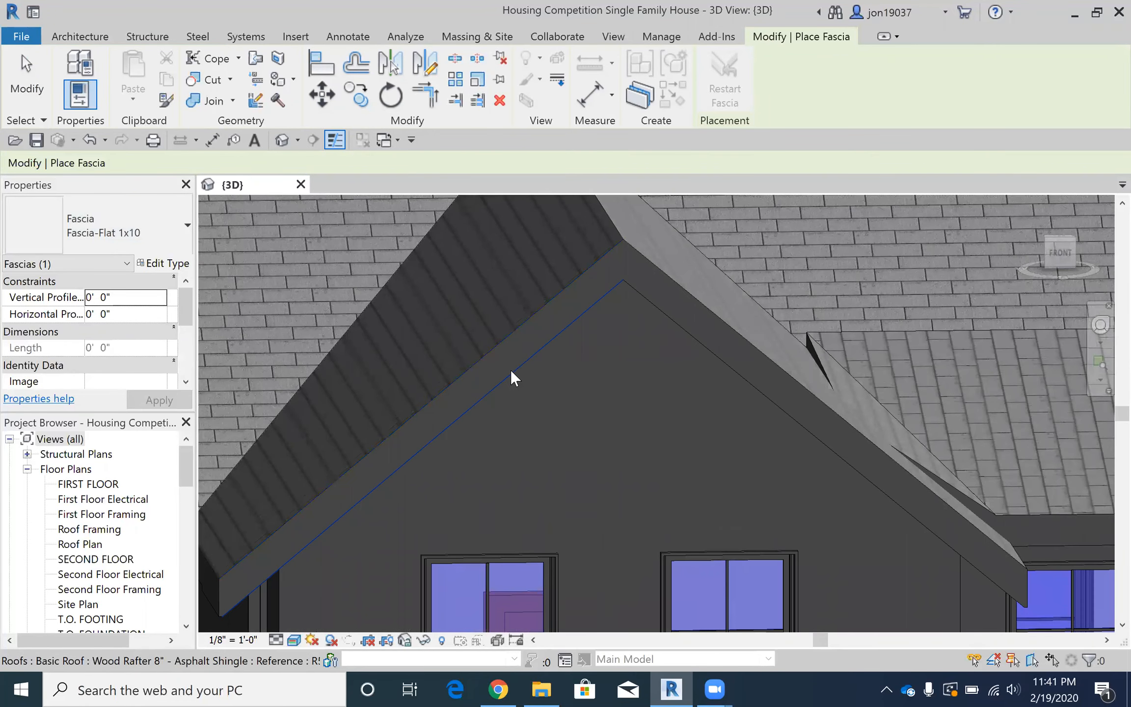
{"action": "left_click", "coordinate": [511, 372]}
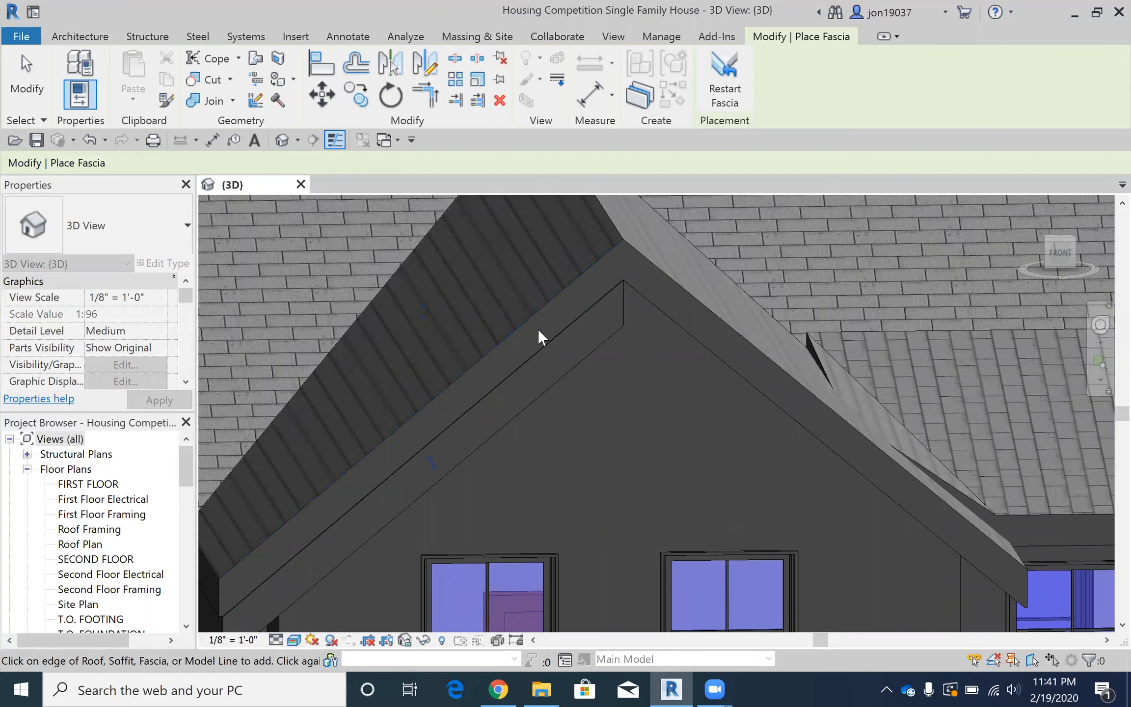
{"action": "key", "text": "ctrl+z"}
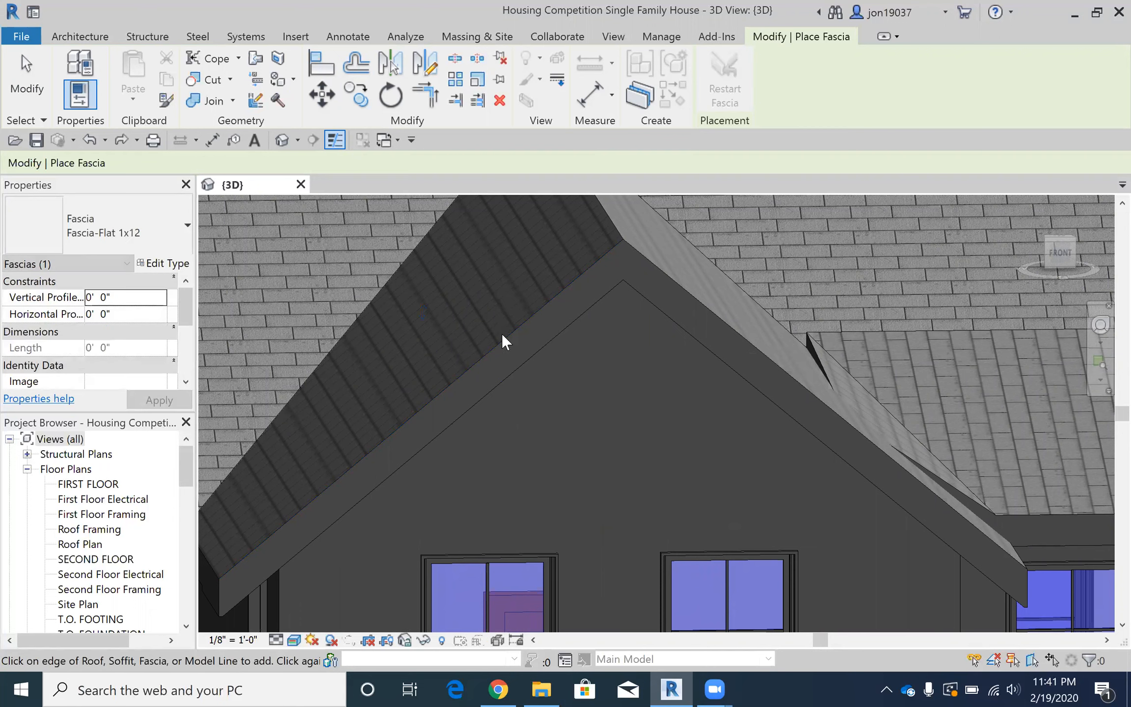
- Try to place a Fascia-Flat 1x12 along the upper sloping edge of the same front gable
{"action": "left_click", "coordinate": [550, 295]}
{"action": "middle_click_drag", "start_coordinate": [691, 356], "coordinate": [768, 537], "text": "shift"}
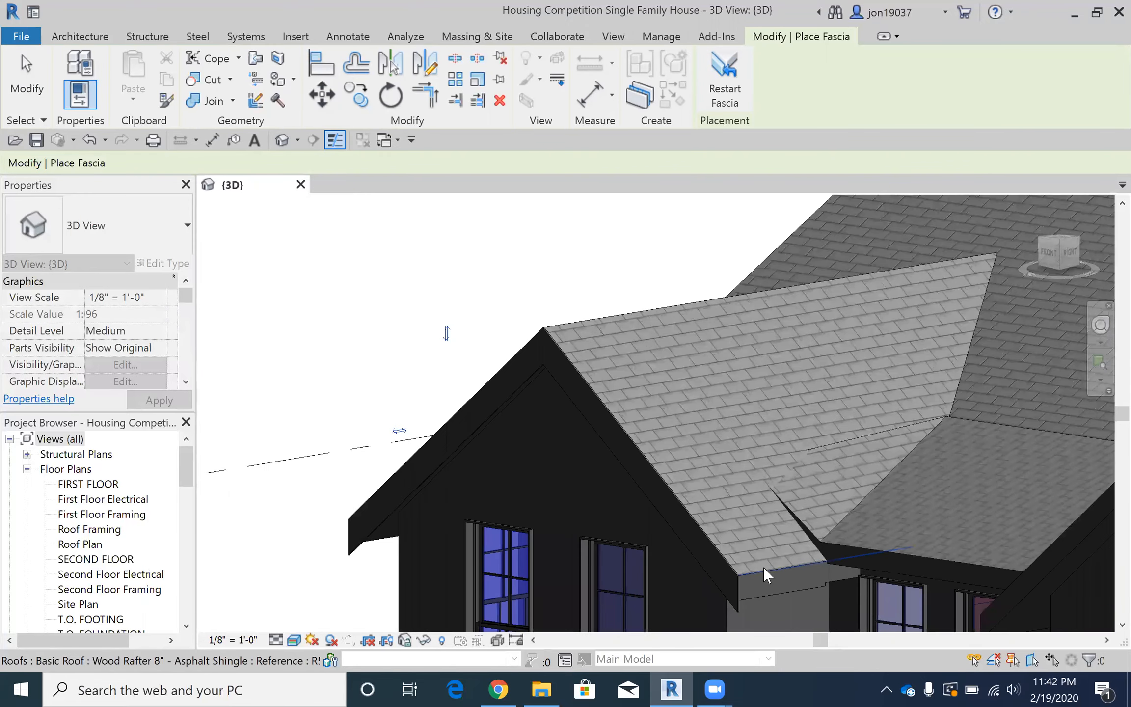
{"action": "middle_click_drag", "start_coordinate": [732, 584], "coordinate": [656, 428], "text": "shift"}
{"action": "scroll", "coordinate": [426, 401], "scroll_direction": "up", "scroll_amount": 2}
{"action": "middle_click_drag", "start_coordinate": [425, 401], "coordinate": [696, 487]}
{"action": "key", "text": "ctrl+z"}
- Place a Fascia-Flat 1x12 along the short eave edge beside the front gable's lower corner
{"action": "middle_click_drag", "start_coordinate": [684, 541], "coordinate": [363, 550], "text": "shift"}
{"action": "scroll", "coordinate": [736, 488], "scroll_direction": "down", "scroll_amount": 3}
{"action": "middle_click_drag", "start_coordinate": [770, 482], "coordinate": [499, 337], "text": "shift"}
{"action": "scroll", "coordinate": [583, 418], "scroll_direction": "up", "scroll_amount": 5}
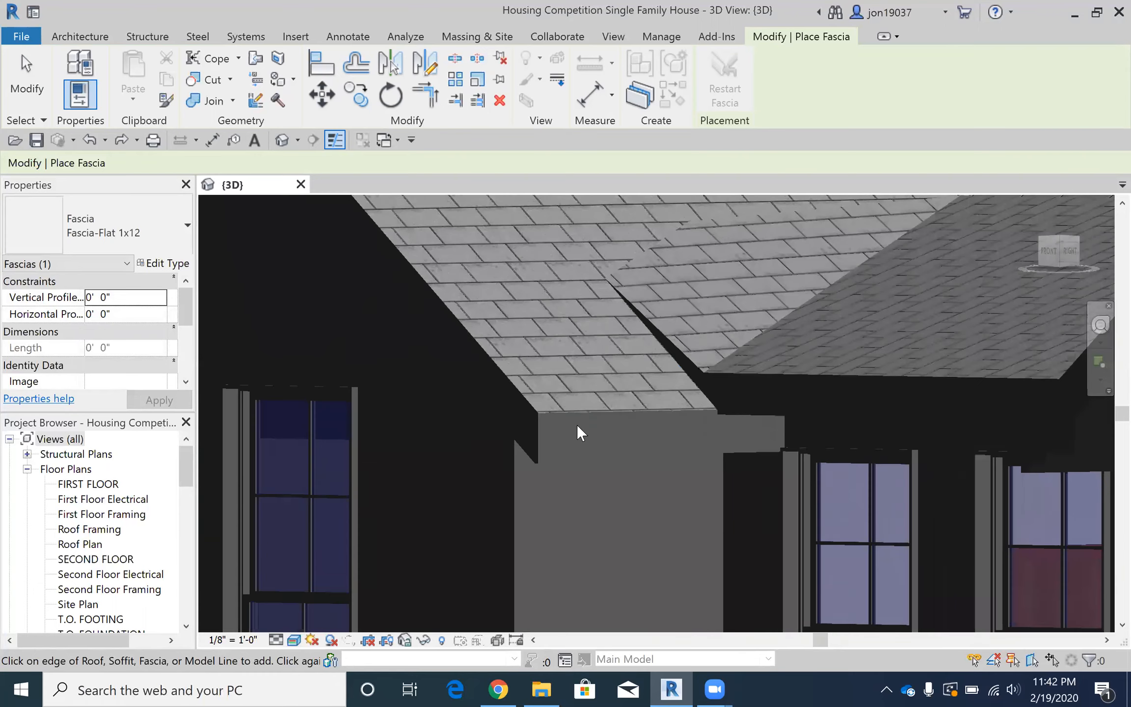
{"action": "left_click", "coordinate": [568, 413]}
{"action": "mouse_move", "coordinate": [568, 413]}
{"action": "middle_mouse_down", "text": "shift"}
{"action": "mouse_move", "coordinate": [601, 457]}
{"action": "mouse_move", "coordinate": [570, 415]}
{"action": "mouse_move", "coordinate": [573, 392]}
{"action": "middle_mouse_up", "text": "shift"}
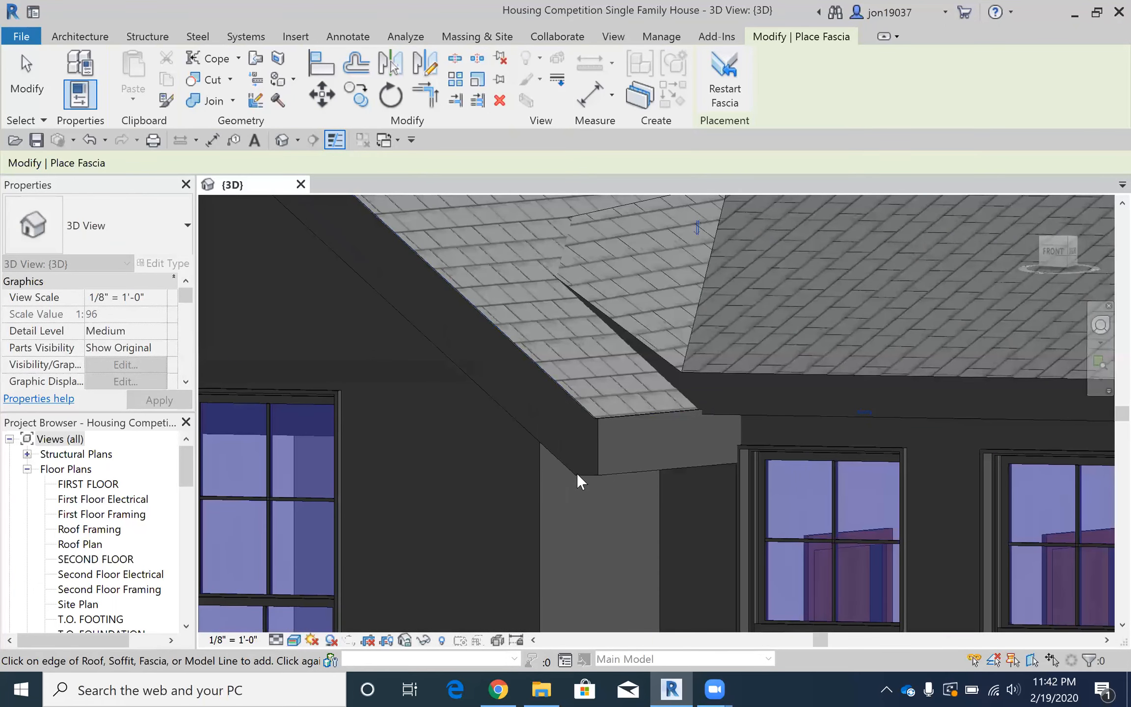
- Examine the fascia around the front gable roof and at the corner where the main roof's rake meets the side eave
{"action": "scroll", "coordinate": [584, 472], "scroll_direction": "up", "scroll_amount": 4}
{"action": "middle_click_drag", "start_coordinate": [602, 480], "coordinate": [791, 446], "text": "shift"}
{"action": "middle_click_drag", "start_coordinate": [917, 476], "coordinate": [762, 508], "text": "shift"}
{"action": "scroll", "coordinate": [684, 460], "scroll_direction": "down", "scroll_amount": 6}
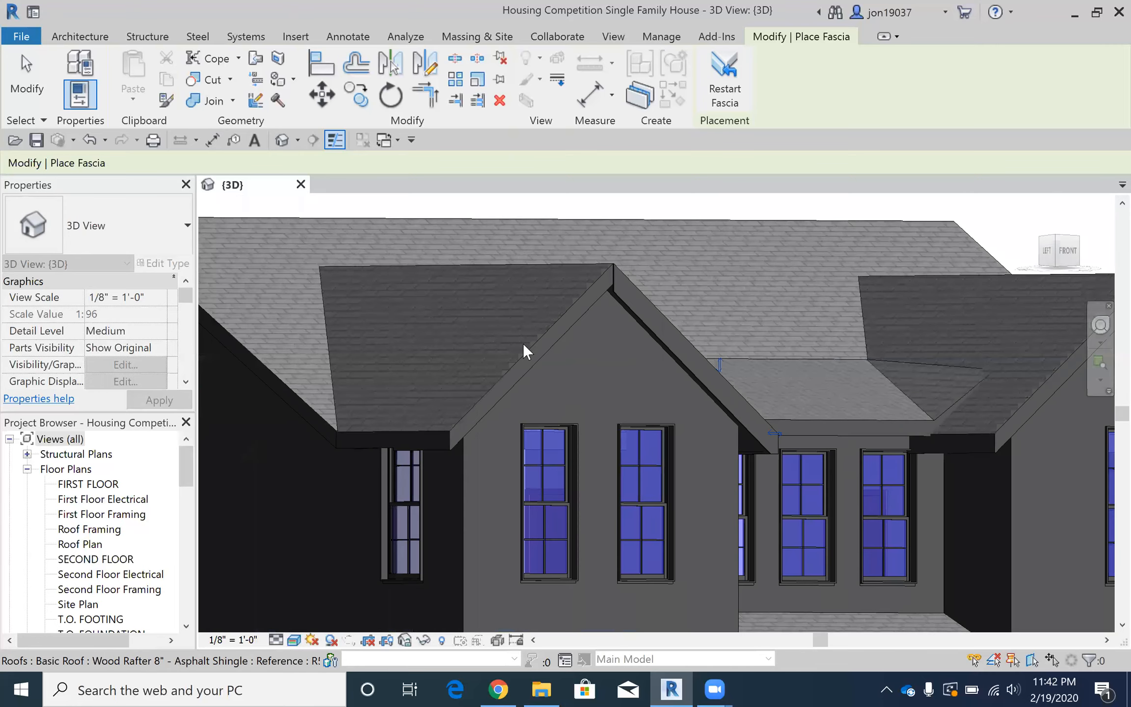
{"action": "middle_click_drag", "start_coordinate": [573, 486], "coordinate": [471, 451], "text": "shift"}
{"action": "middle_click_drag", "start_coordinate": [396, 455], "coordinate": [630, 294], "text": "shift"}
{"action": "scroll", "coordinate": [489, 458], "scroll_direction": "up", "scroll_amount": 5}
{"action": "scroll", "coordinate": [492, 486], "scroll_direction": "up", "scroll_amount": 4}
{"action": "scroll", "coordinate": [660, 297], "scroll_direction": "up", "scroll_amount": 3}
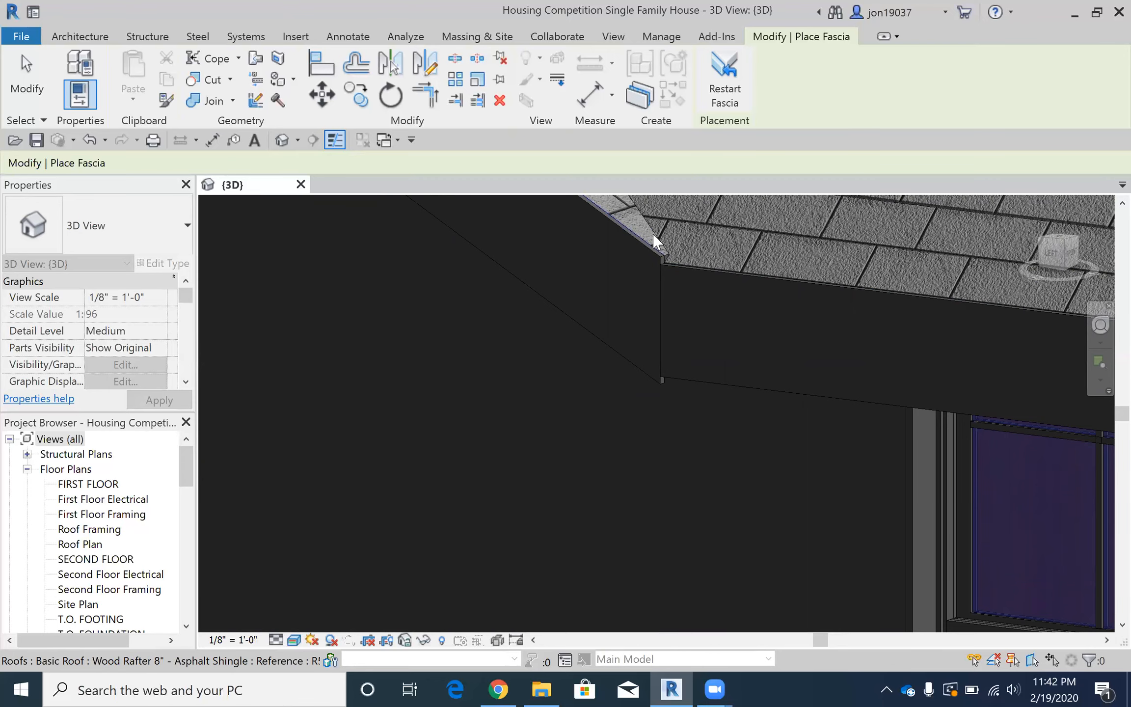
- Check which fascia types are available for the fascia at the rake-to-eave corner
{"action": "key", "text": "Escape"}
{"action": "left_click", "coordinate": [647, 250]}
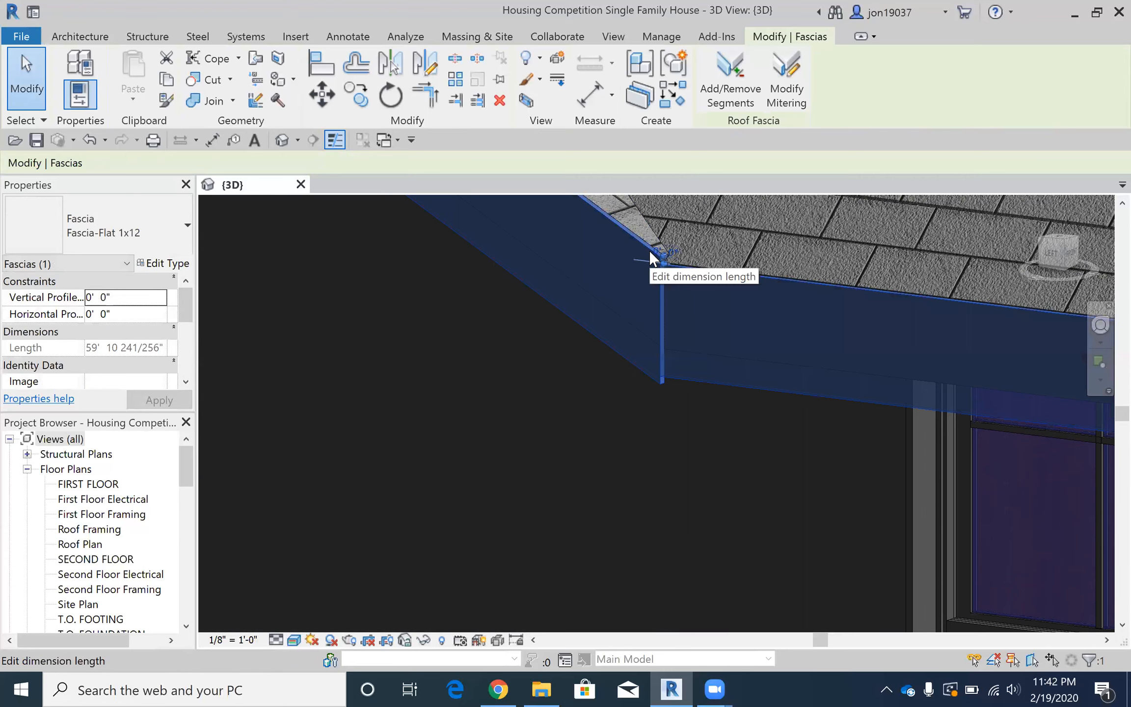
{"action": "left_click", "coordinate": [658, 244]}
{"action": "key", "text": "Escape"}
{"action": "key", "text": "Escape"}
{"action": "left_click", "coordinate": [649, 250]}
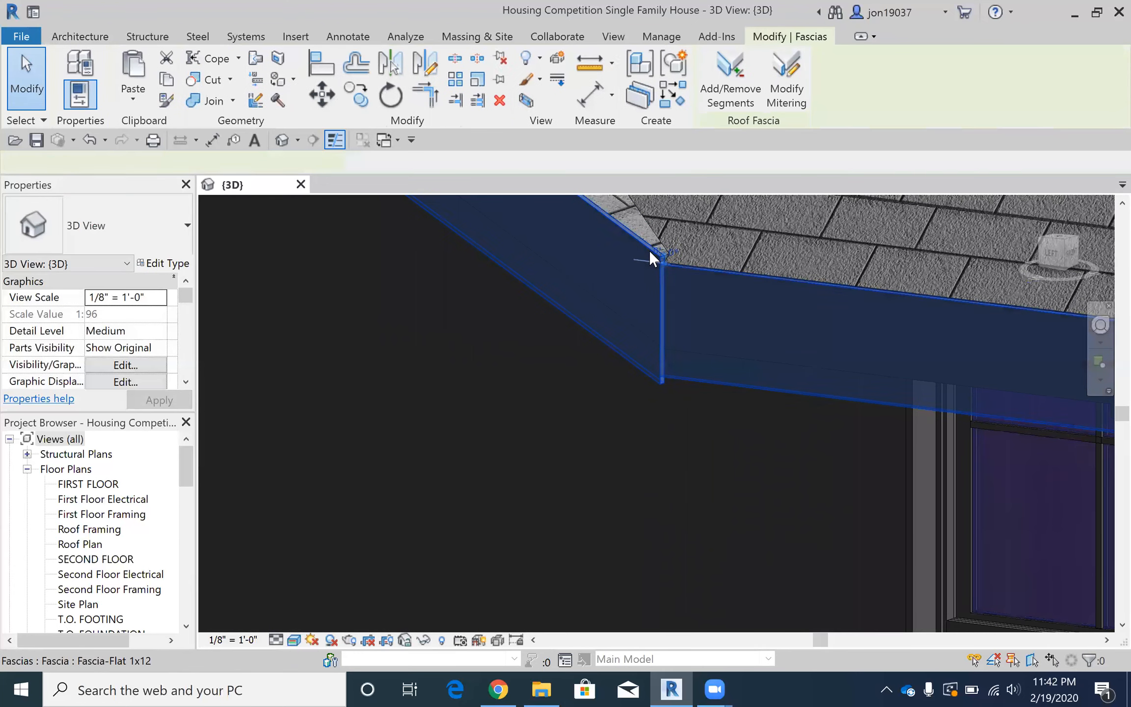
{"action": "left_click", "coordinate": [157, 241]}
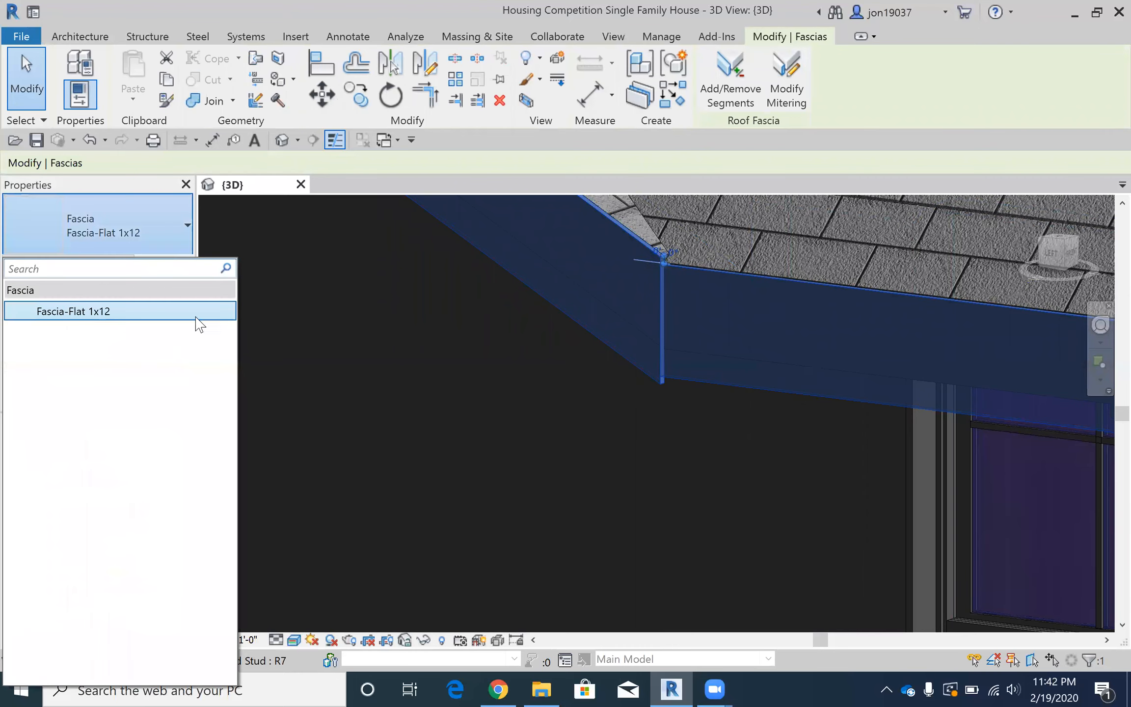
{"action": "key", "text": "Escape"}
{"action": "key", "text": "Escape"}
- Change the profile of the Fascia-Flat 1x12 type to Fascia-Flat : 1x10 using the fascia at the corner
{"action": "scroll", "coordinate": [744, 285], "scroll_direction": "down", "scroll_amount": 3}
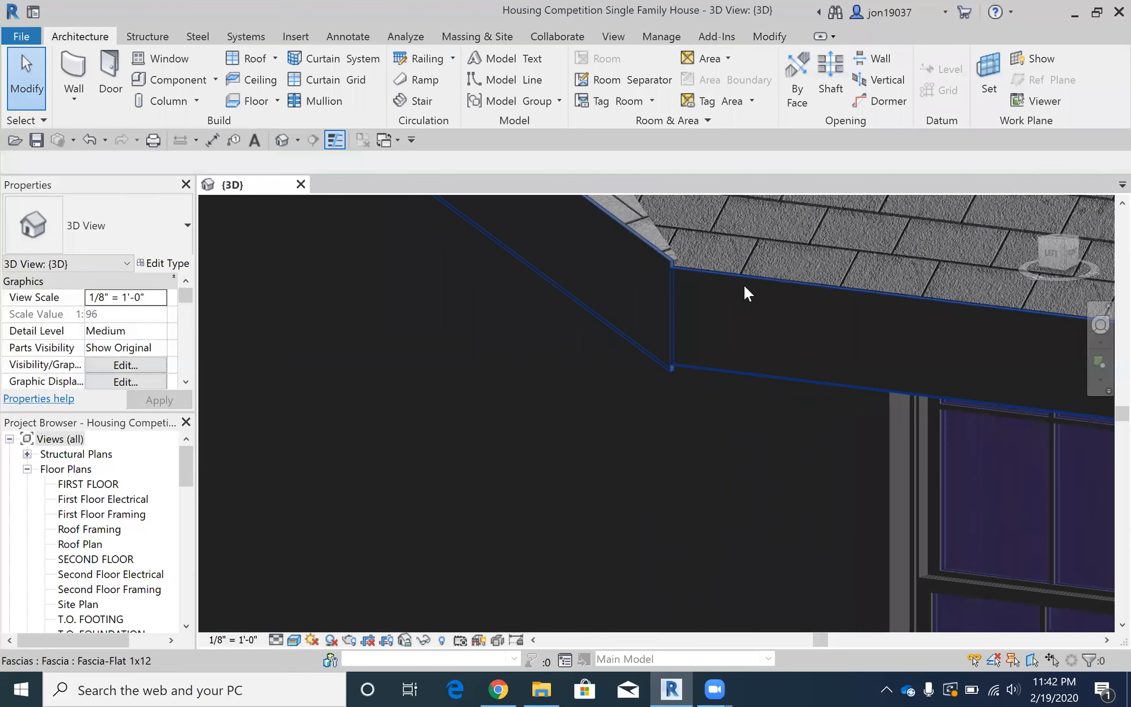
{"action": "left_click", "coordinate": [785, 289]}
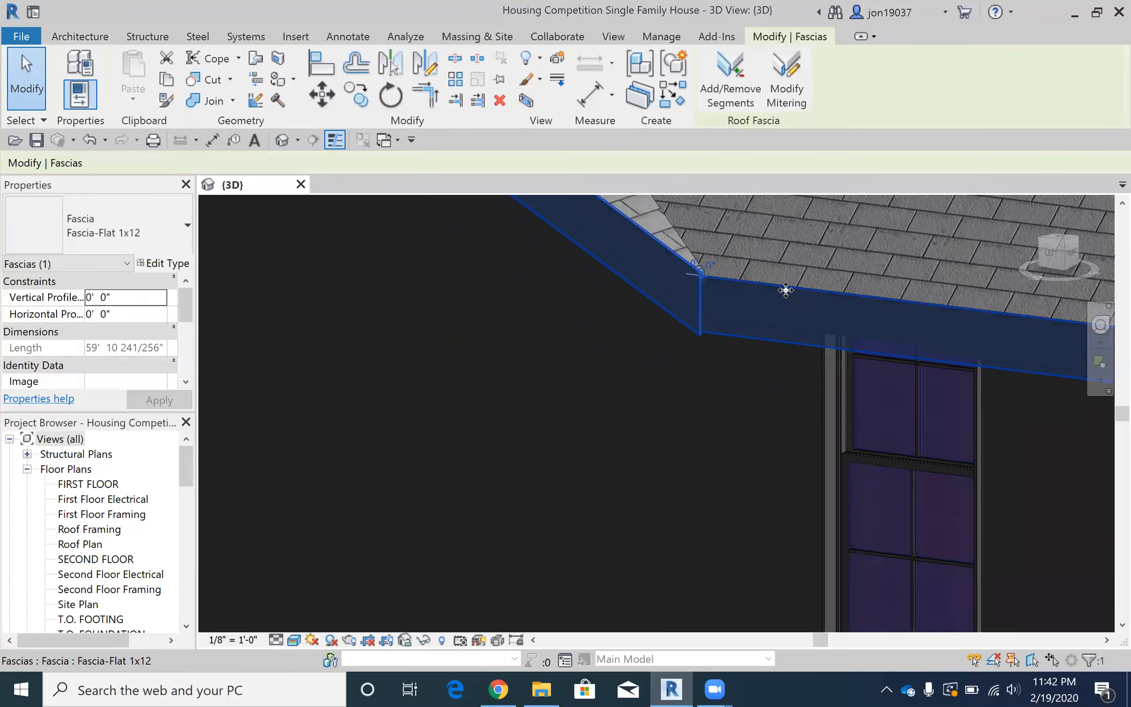
{"action": "left_click", "coordinate": [158, 263]}
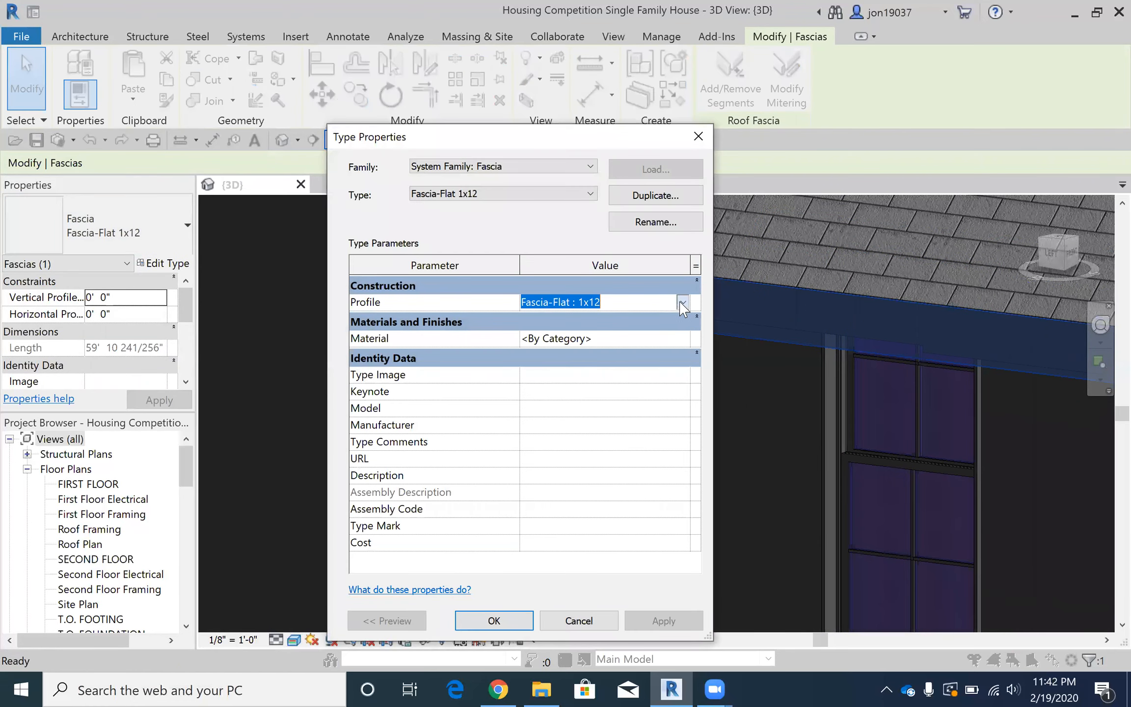
{"action": "left_click", "coordinate": [682, 303]}
{"action": "left_click", "coordinate": [597, 333]}
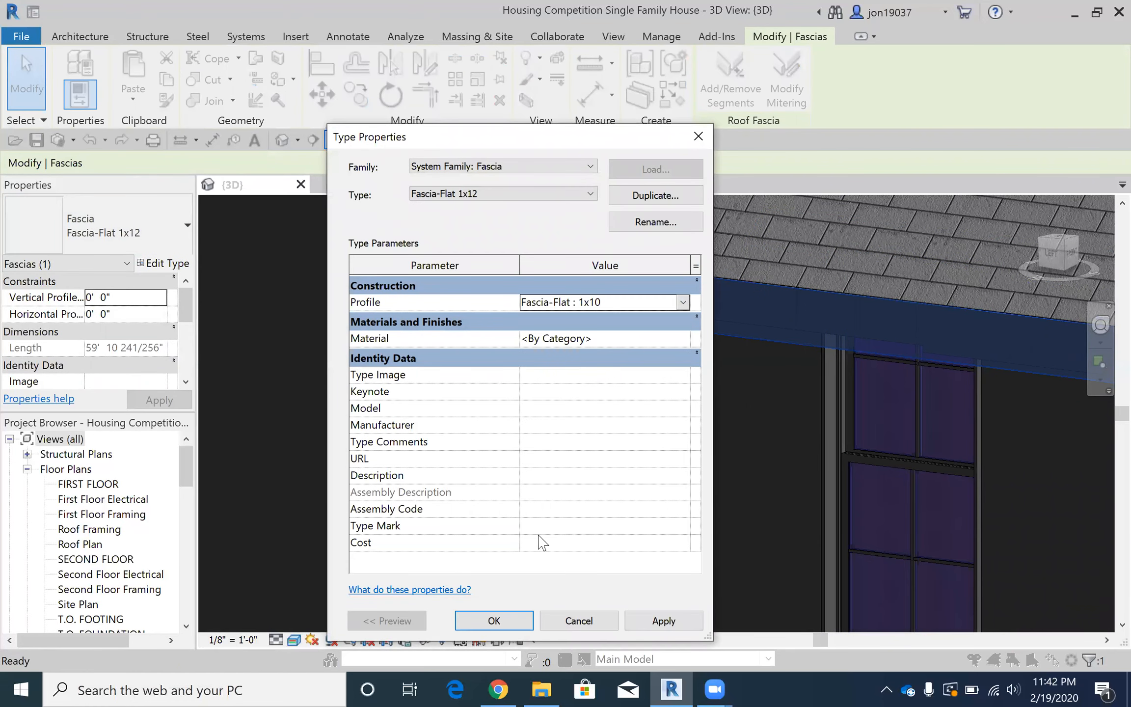
{"action": "left_click", "coordinate": [513, 618]}
{"action": "scroll", "coordinate": [775, 361], "scroll_direction": "down", "scroll_amount": 2}
{"action": "middle_click_drag", "start_coordinate": [775, 361], "coordinate": [661, 341]}
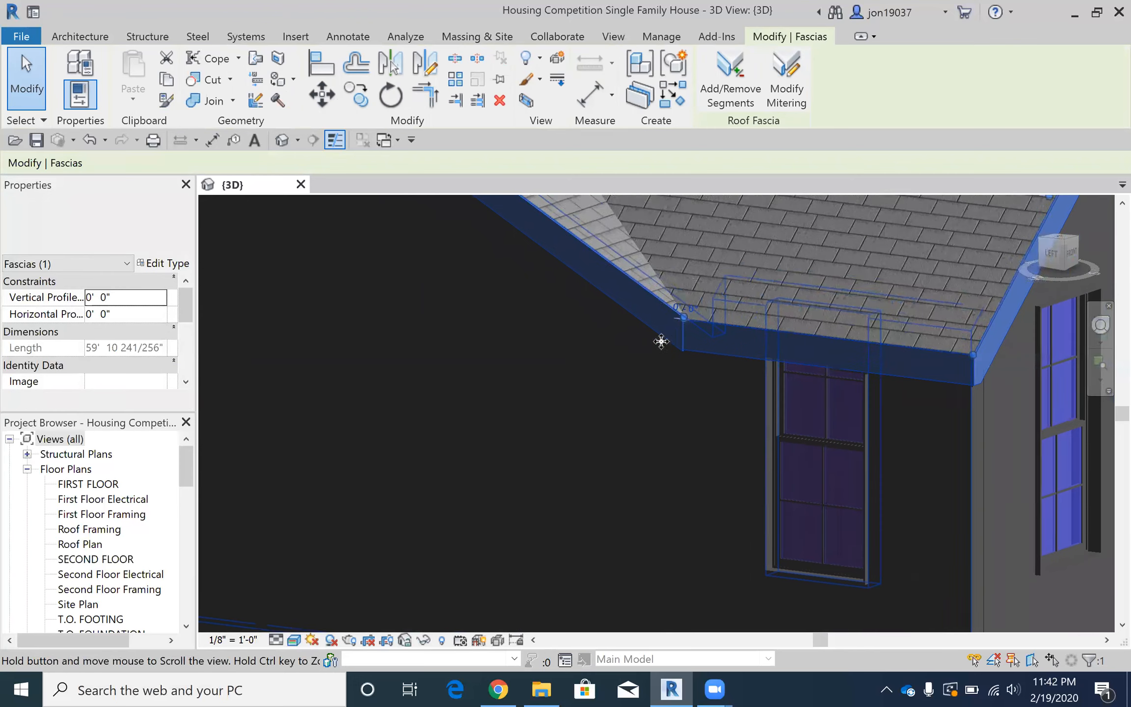
- Start Modify Mitering on the corner fascia and try a horizontal miter on the rake segment's end
{"action": "left_click", "coordinate": [639, 384]}
{"action": "scroll", "coordinate": [658, 326], "scroll_direction": "up", "scroll_amount": 4}
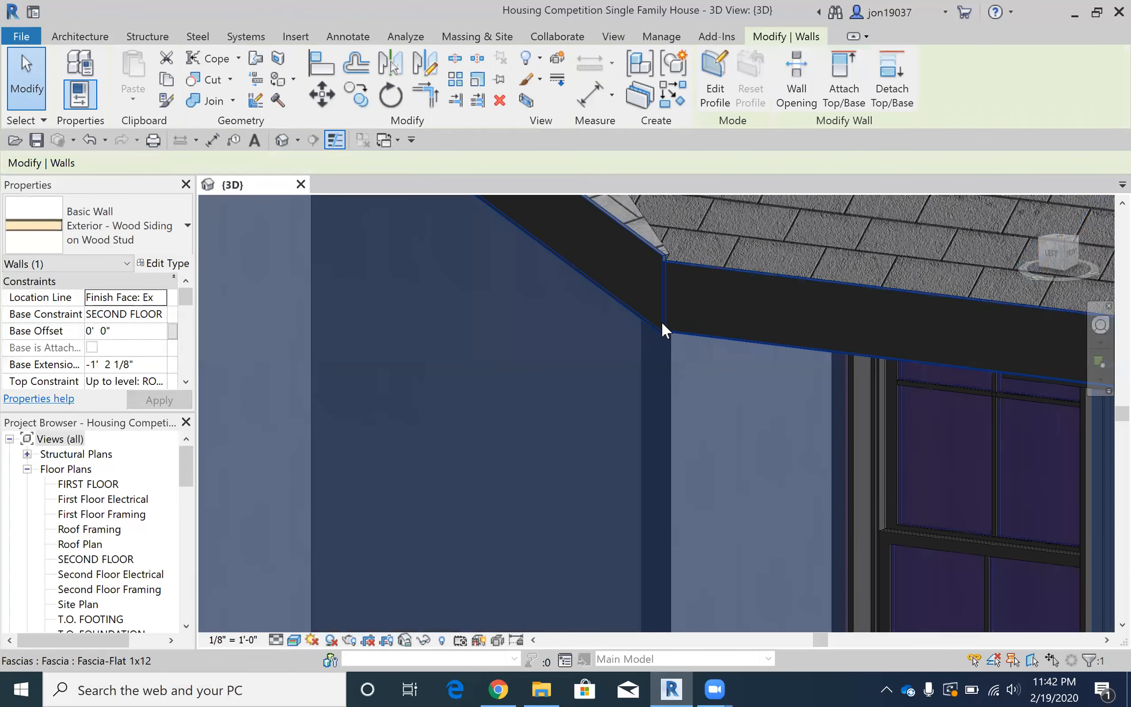
{"action": "key", "text": "Escape"}
{"action": "scroll", "coordinate": [664, 270], "scroll_direction": "up", "scroll_amount": 2}
{"action": "left_click", "coordinate": [643, 242]}
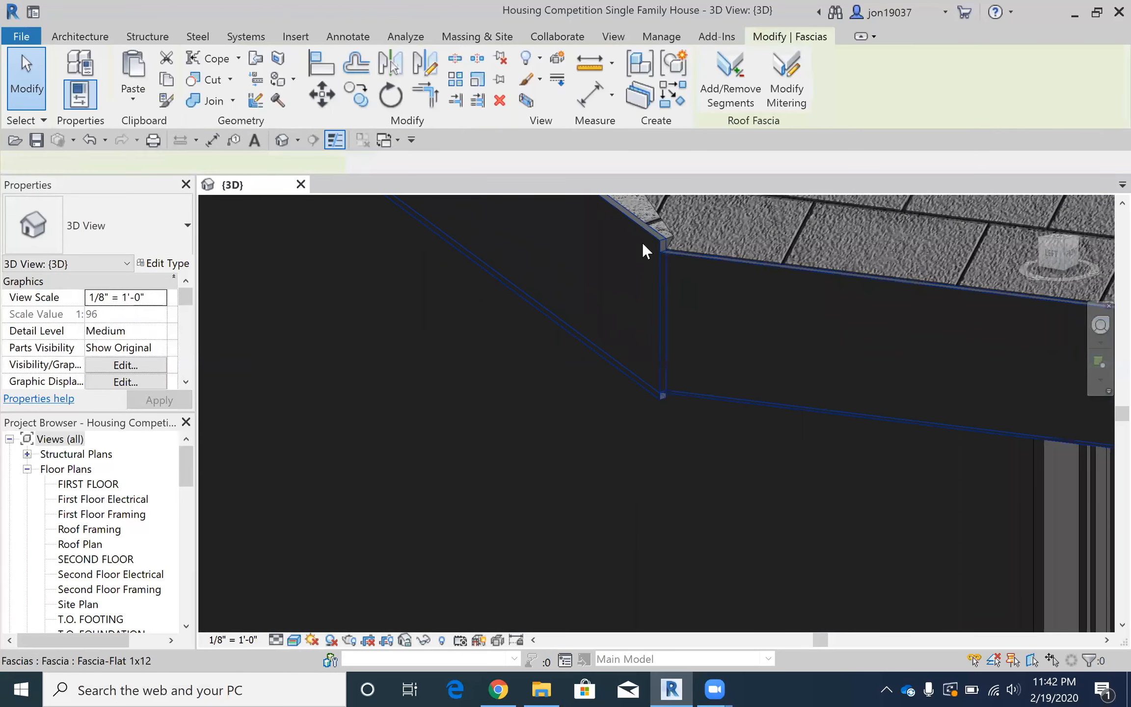
{"action": "left_click", "coordinate": [788, 95]}
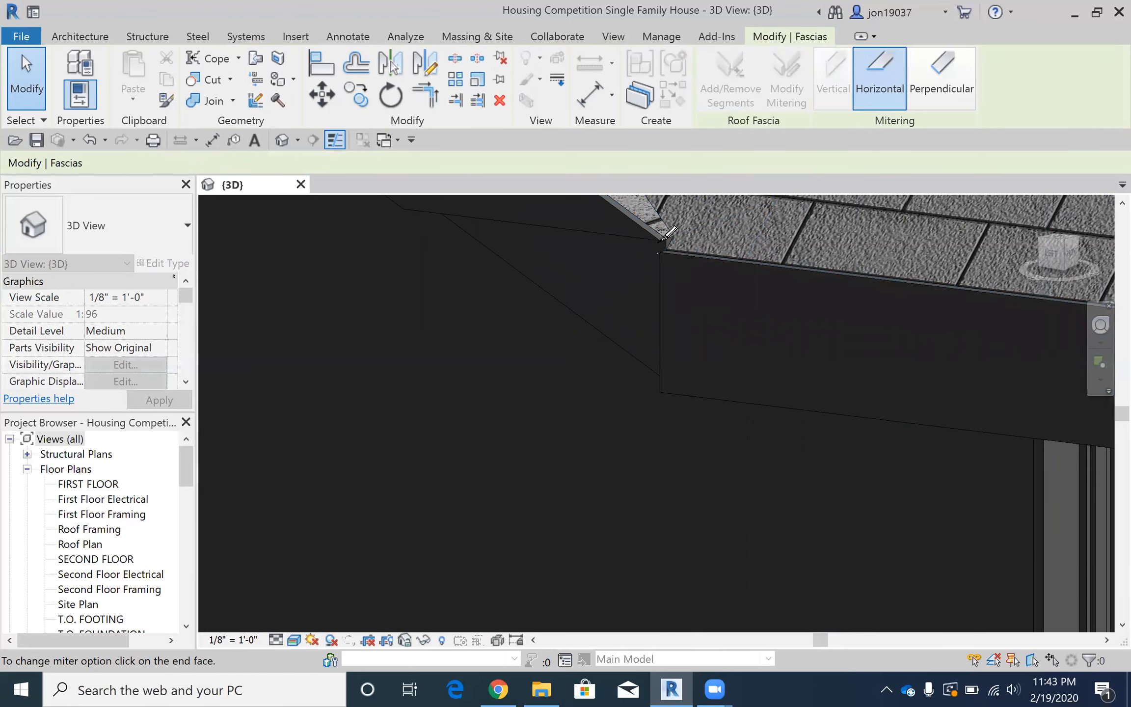
{"action": "middle_click_drag", "start_coordinate": [685, 388], "coordinate": [717, 373]}
- Try a perpendicular miter on the rake fascia's end at the eave corner and compare it with the adjoining eave fascia
{"action": "left_click", "coordinate": [835, 64]}
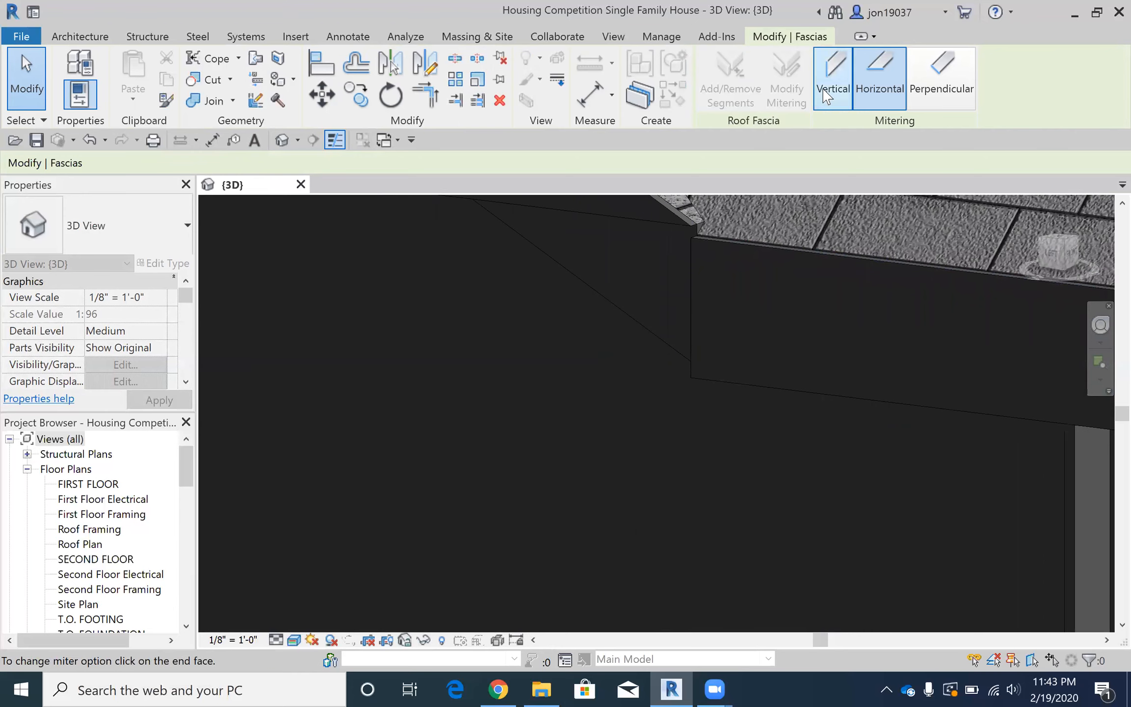
{"action": "left_click", "coordinate": [940, 79]}
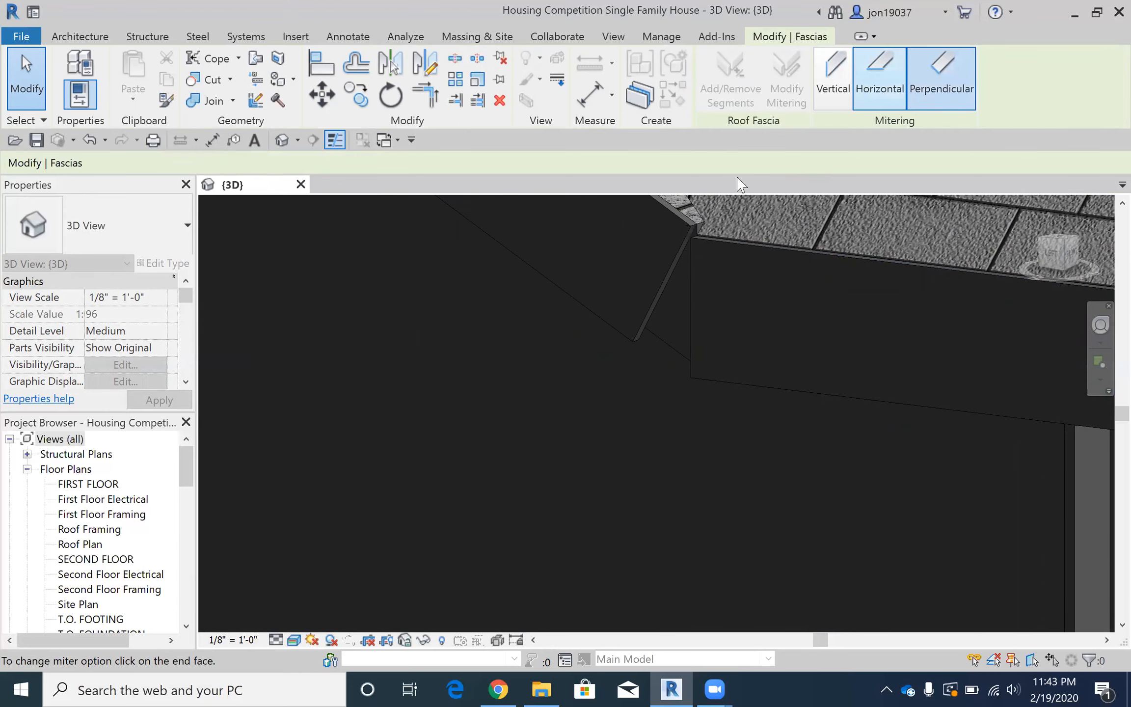
{"action": "middle_click_drag", "start_coordinate": [722, 275], "coordinate": [663, 283], "text": "shift"}
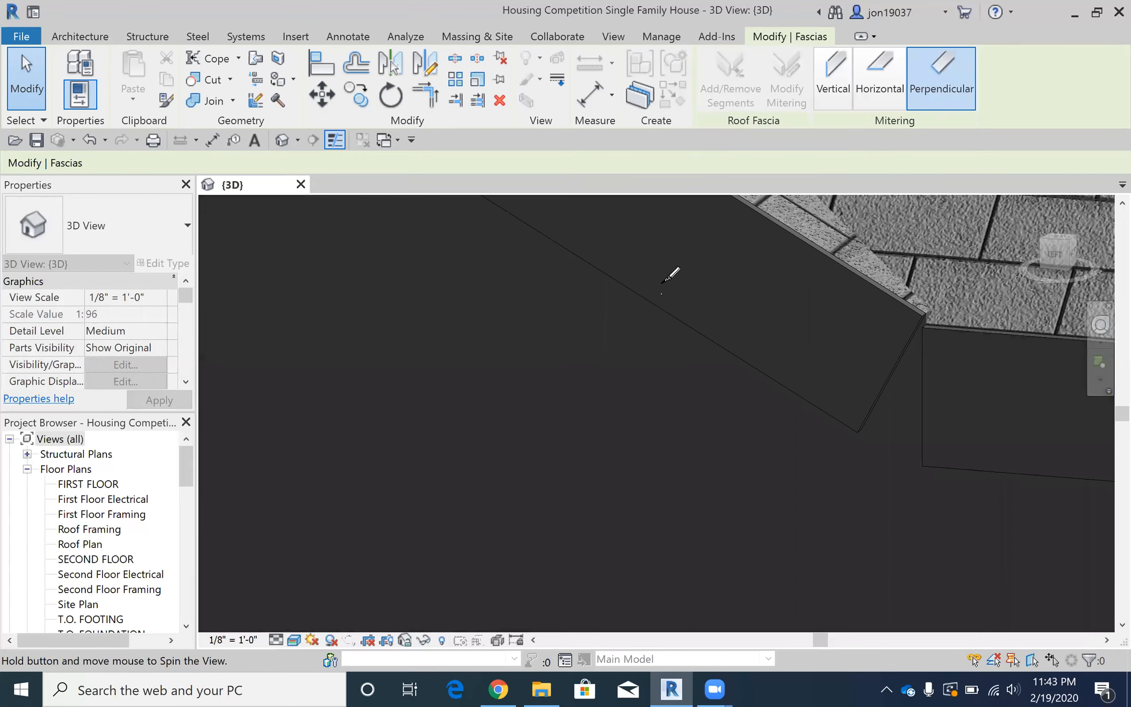
{"action": "scroll", "coordinate": [1005, 349], "scroll_direction": "down", "scroll_amount": 6}
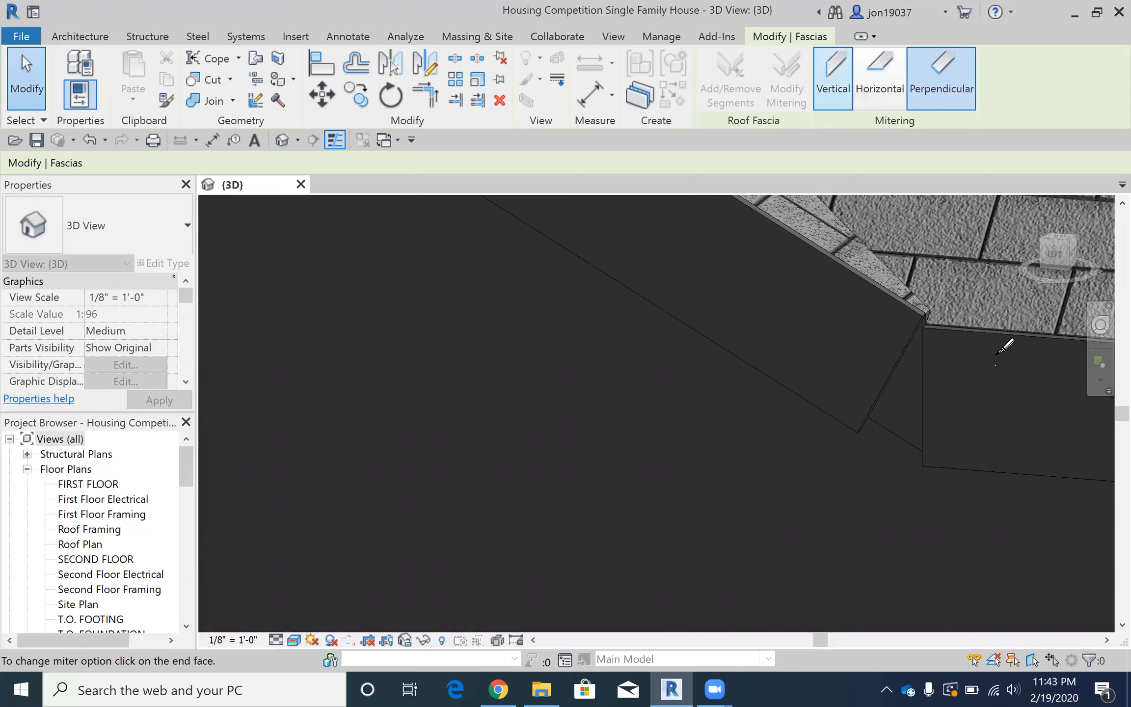
{"action": "mouse_move", "coordinate": [1010, 366]}
{"action": "middle_mouse_down"}
{"action": "mouse_move", "coordinate": [979, 391]}
{"action": "mouse_move", "coordinate": [491, 416]}
{"action": "middle_mouse_up"}
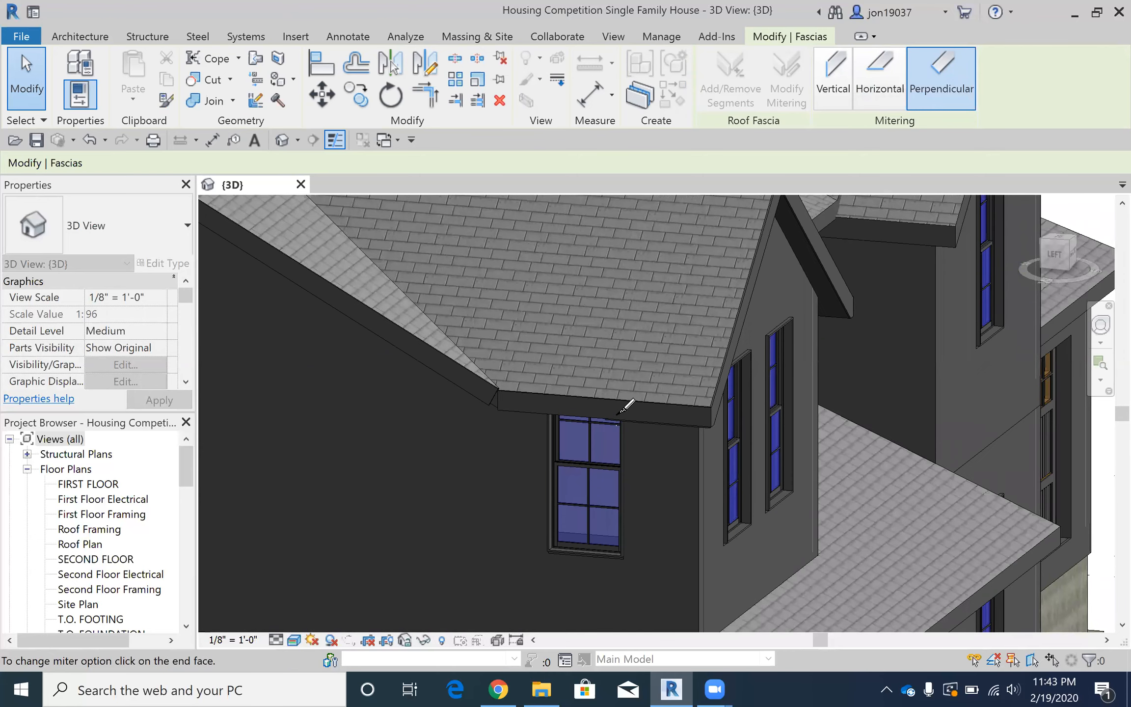
{"action": "middle_click_drag", "start_coordinate": [643, 304], "coordinate": [717, 267], "text": "shift"}
- Switch the rake fascia's end at the corner back to a horizontal miter
{"action": "left_click", "coordinate": [870, 90]}
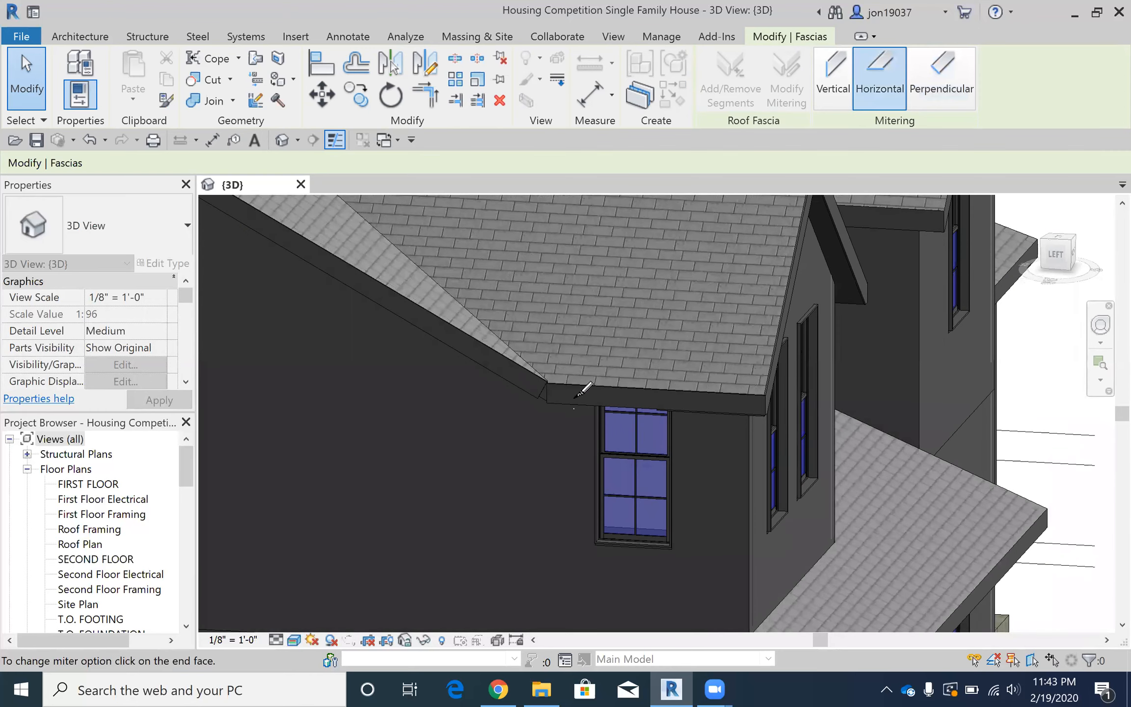
{"action": "left_click", "coordinate": [549, 384]}
{"action": "scroll", "coordinate": [549, 384], "scroll_direction": "up", "scroll_amount": 5}
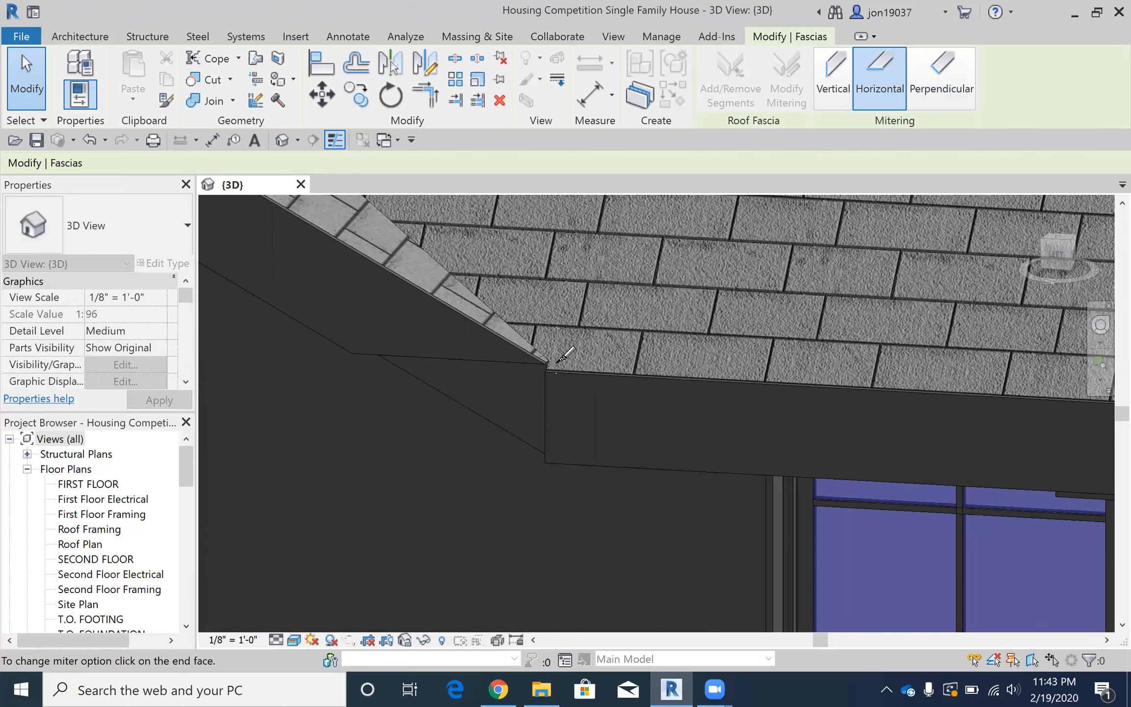
- Apply a vertical miter to the rake fascia's end at the eave corner and finish mitering
{"action": "left_click", "coordinate": [826, 89]}
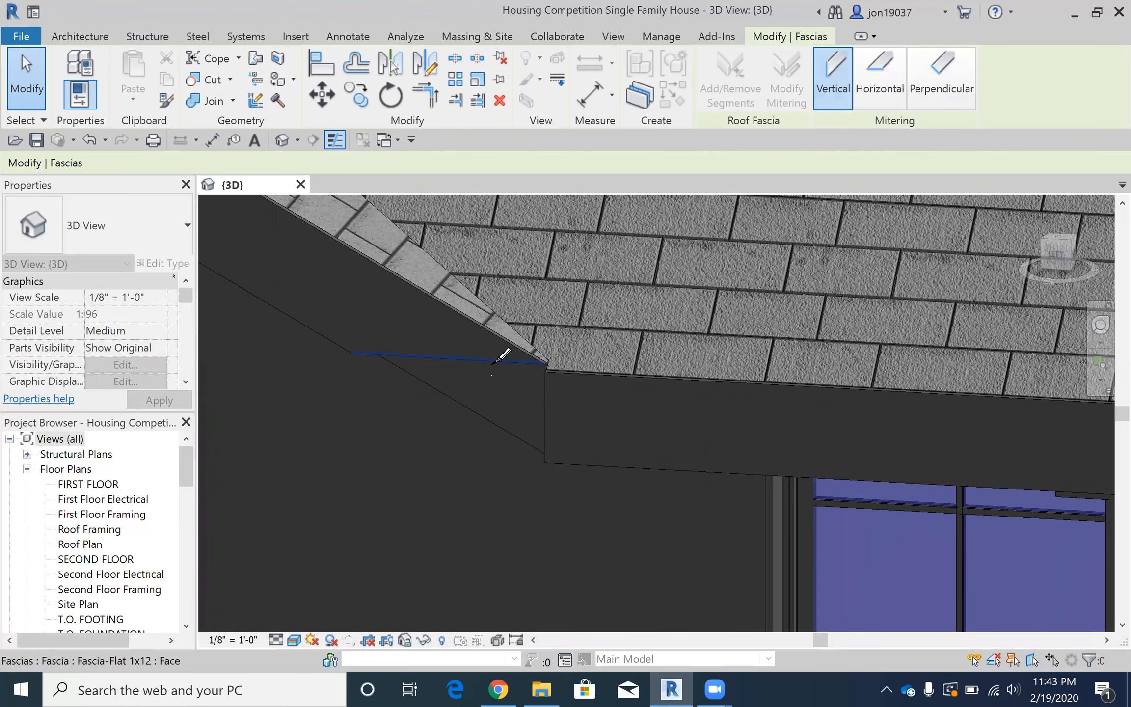
{"action": "left_click", "coordinate": [536, 362]}
{"action": "scroll", "coordinate": [549, 411], "scroll_direction": "up", "scroll_amount": 2}
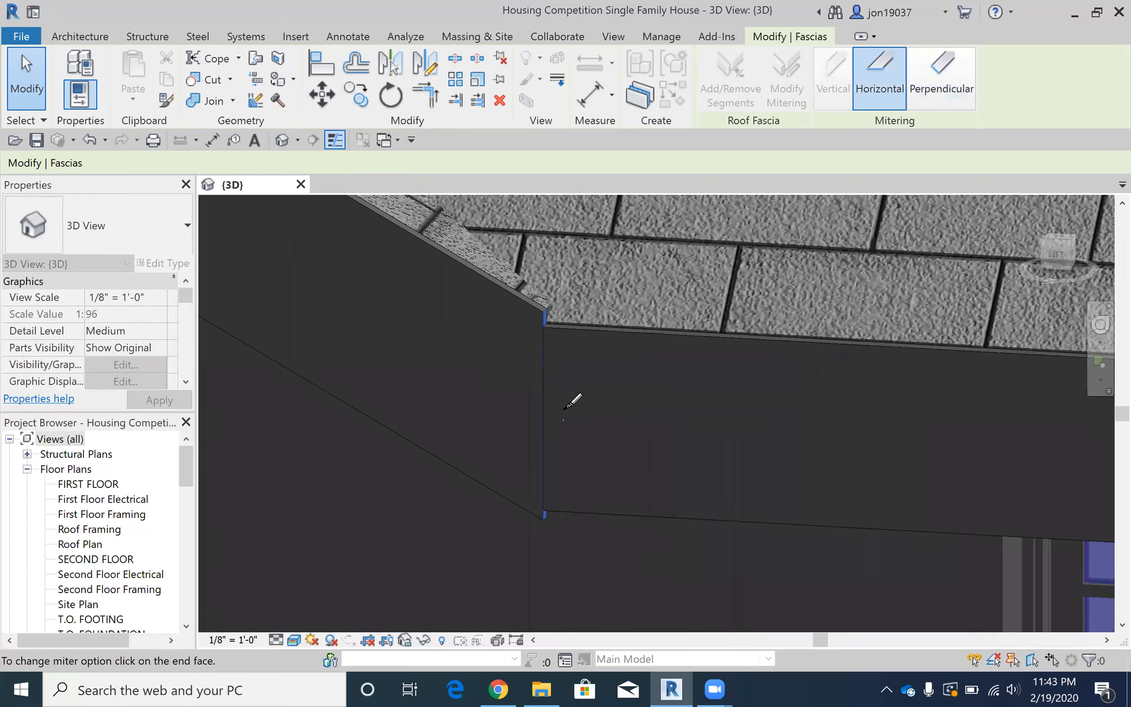
{"action": "middle_click_drag", "start_coordinate": [561, 412], "coordinate": [961, 341], "text": "shift"}
{"action": "scroll", "coordinate": [674, 291], "scroll_direction": "down", "scroll_amount": 2}
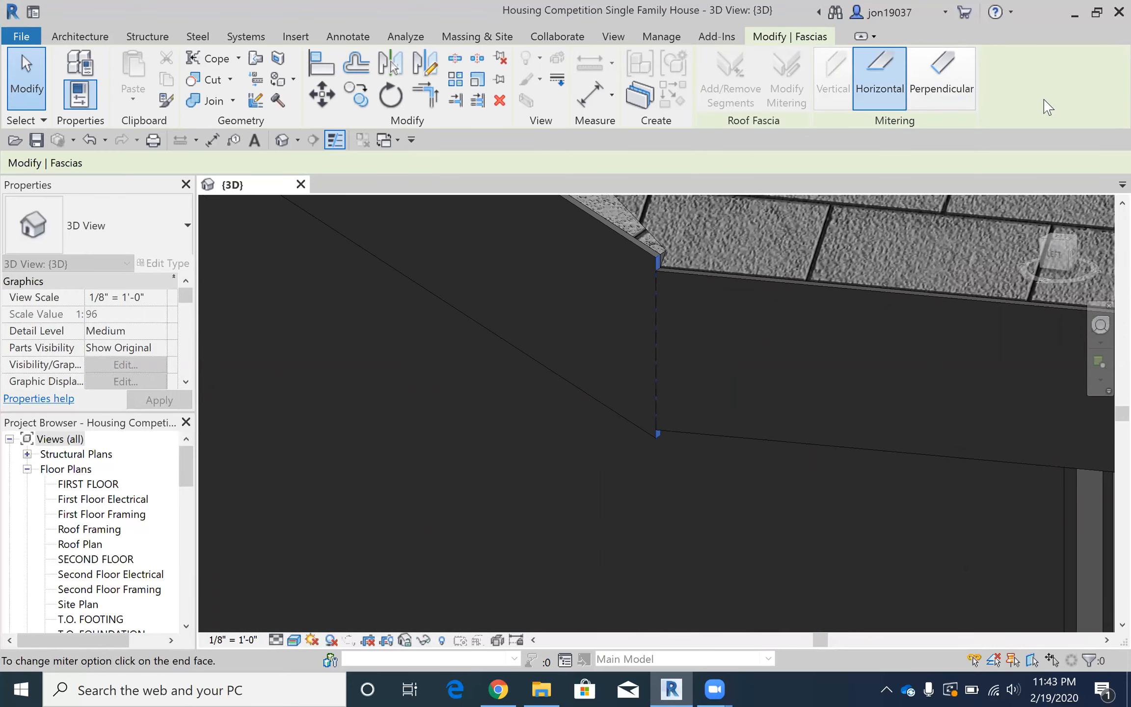
{"action": "key", "text": "Escape"}
- Edit the segments of the corner fascia and pull the rake segment's end back from the eave corner
{"action": "left_click", "coordinate": [622, 306]}
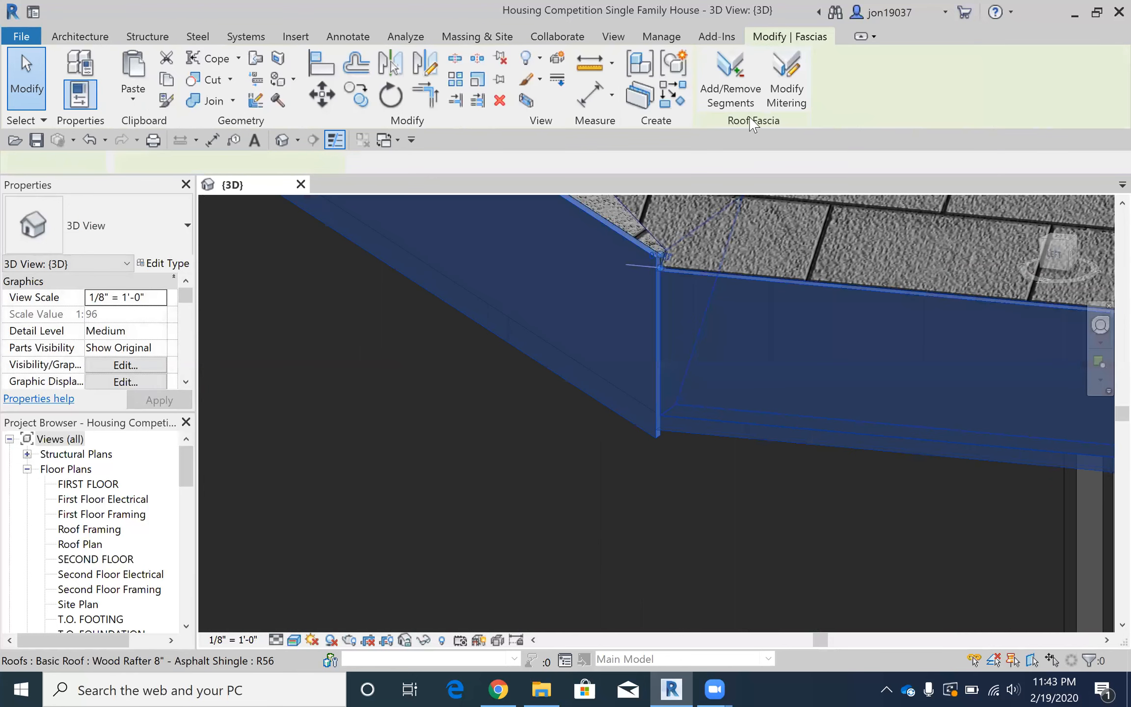
{"action": "left_click", "coordinate": [741, 87]}
{"action": "scroll", "coordinate": [658, 268], "scroll_direction": "up", "scroll_amount": 3}
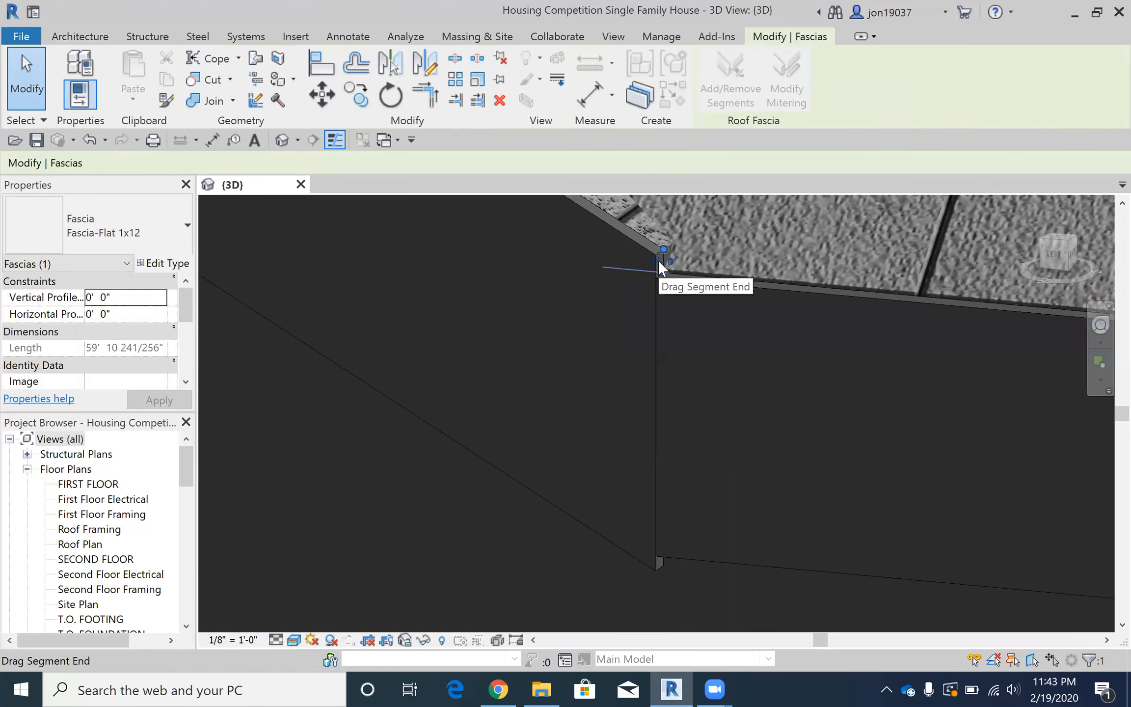
{"action": "left_click", "coordinate": [623, 245]}
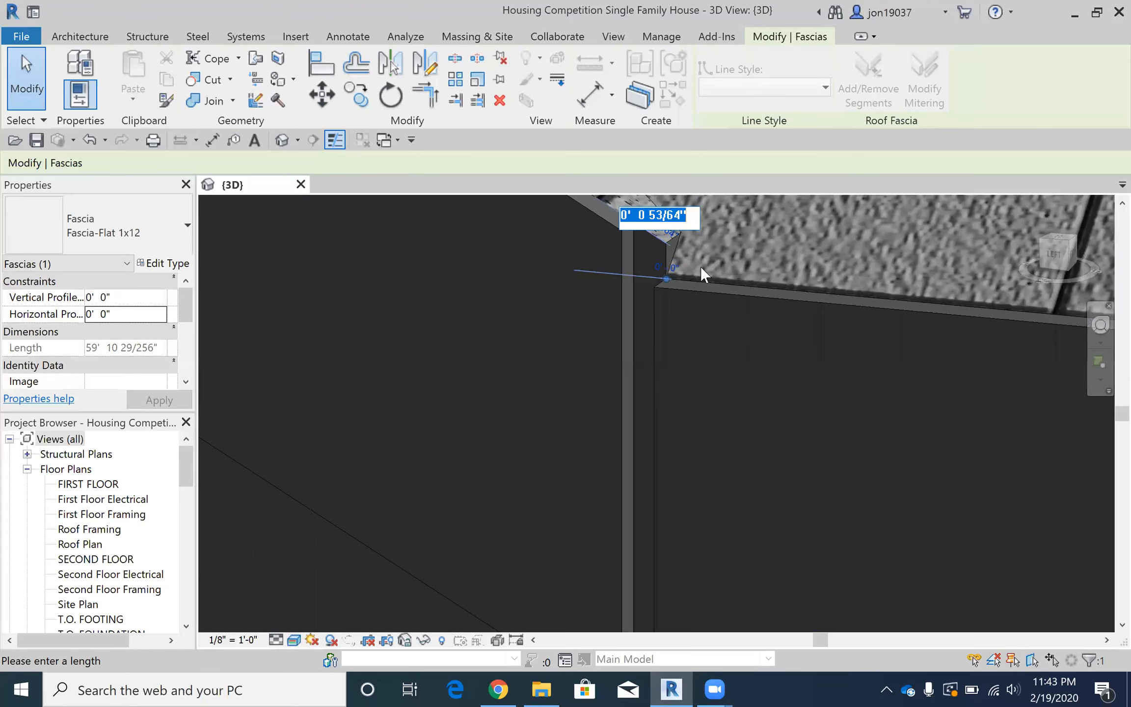
{"action": "key", "text": "Escape"}
{"action": "key", "text": "Escape"}
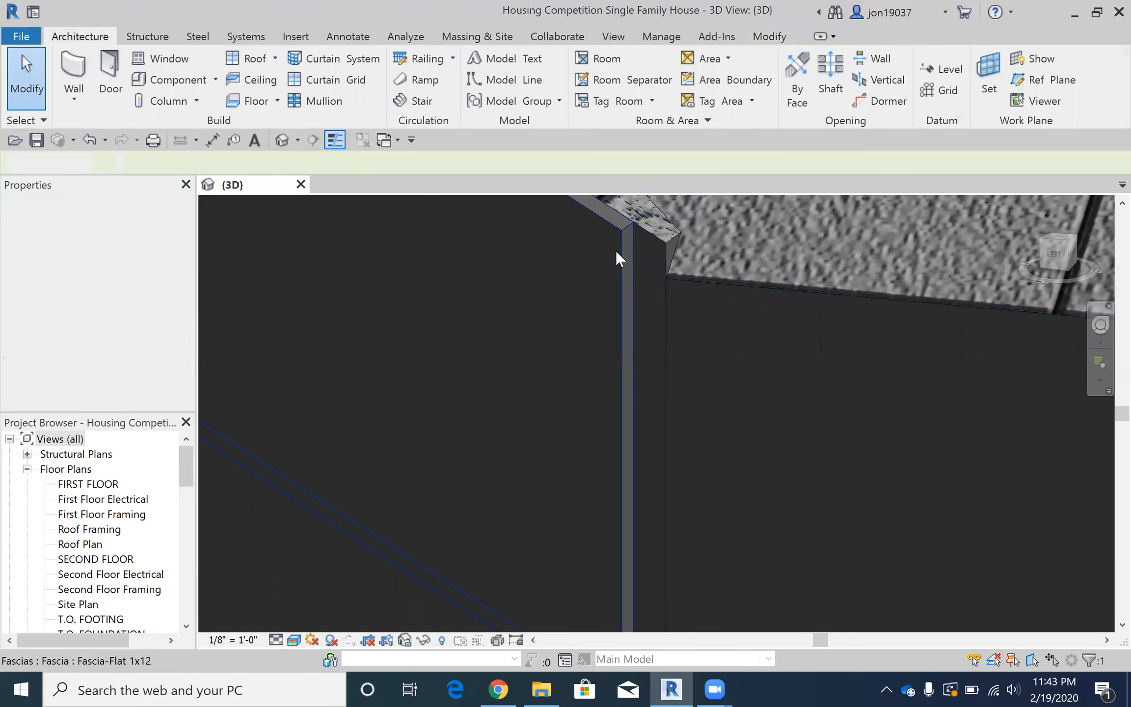
- Extend the rake fascia's end past the eave corner to an overall length of about 51' 7"
{"action": "left_click", "coordinate": [622, 239]}
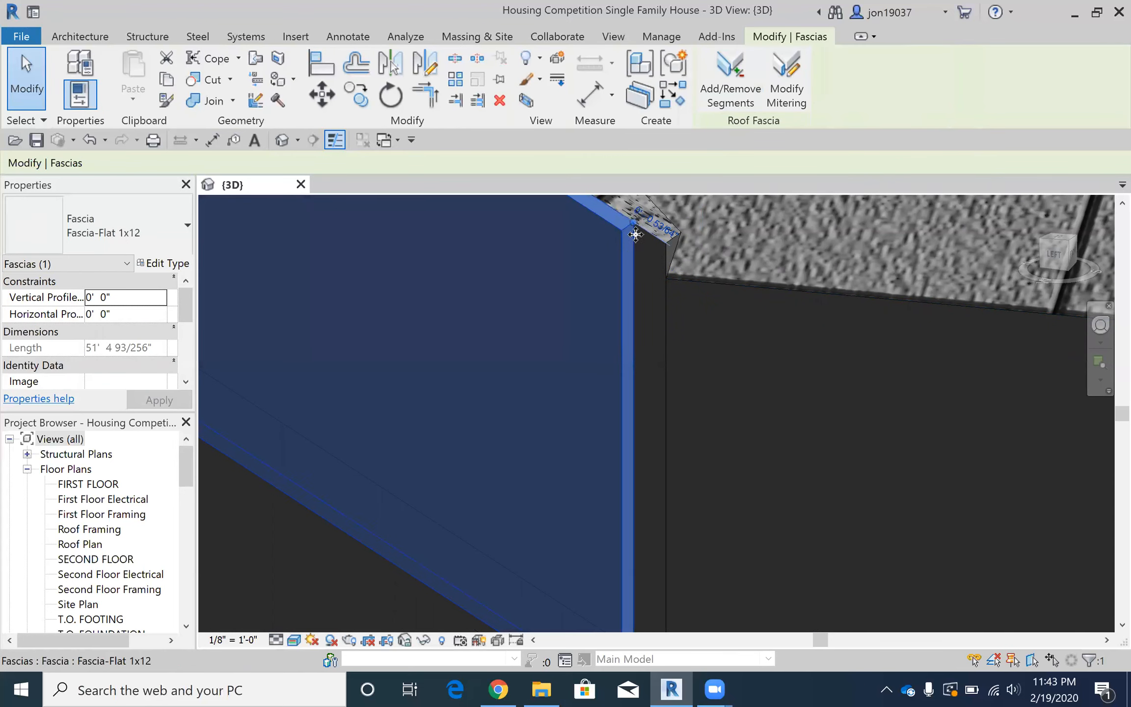
{"action": "left_click_drag", "start_coordinate": [632, 223], "coordinate": [746, 291]}
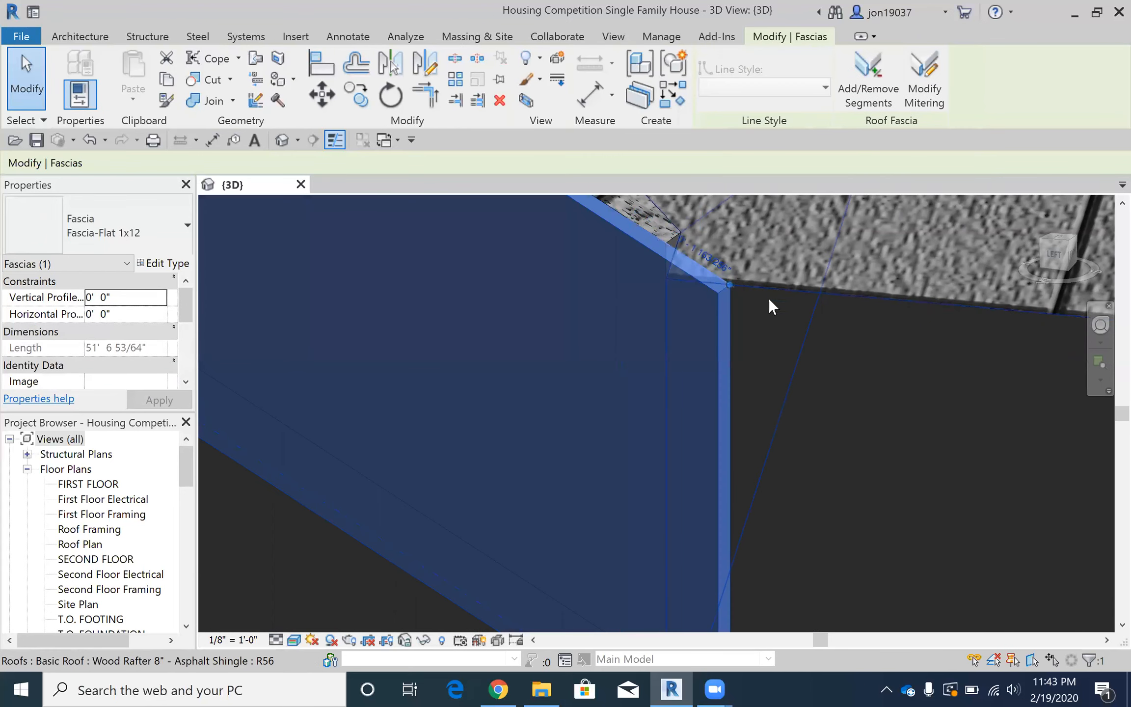
- Examine the lower end of the rake fascia where it meets the eave fascia, including straight on from the Left view
{"action": "scroll", "coordinate": [798, 317], "scroll_direction": "down", "scroll_amount": 2}
{"action": "middle_click_drag", "start_coordinate": [854, 357], "coordinate": [684, 377]}
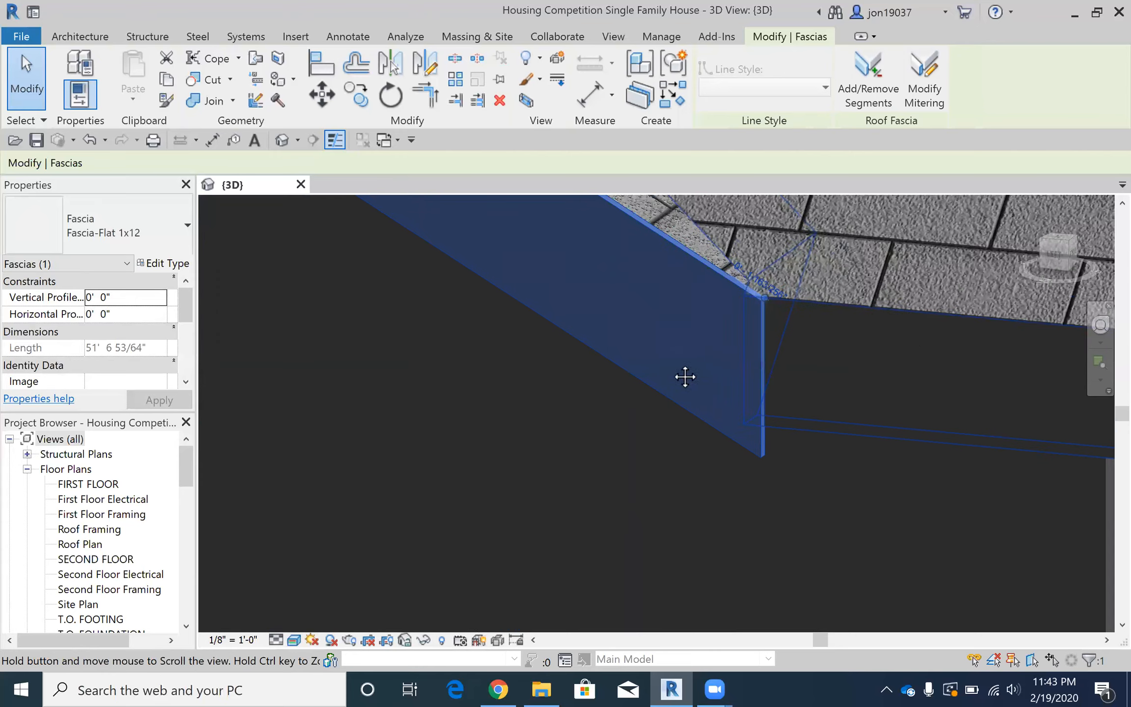
{"action": "left_click", "coordinate": [651, 506]}
{"action": "middle_click_drag", "start_coordinate": [659, 502], "coordinate": [537, 399]}
{"action": "middle_click_drag", "start_coordinate": [654, 361], "coordinate": [677, 349]}
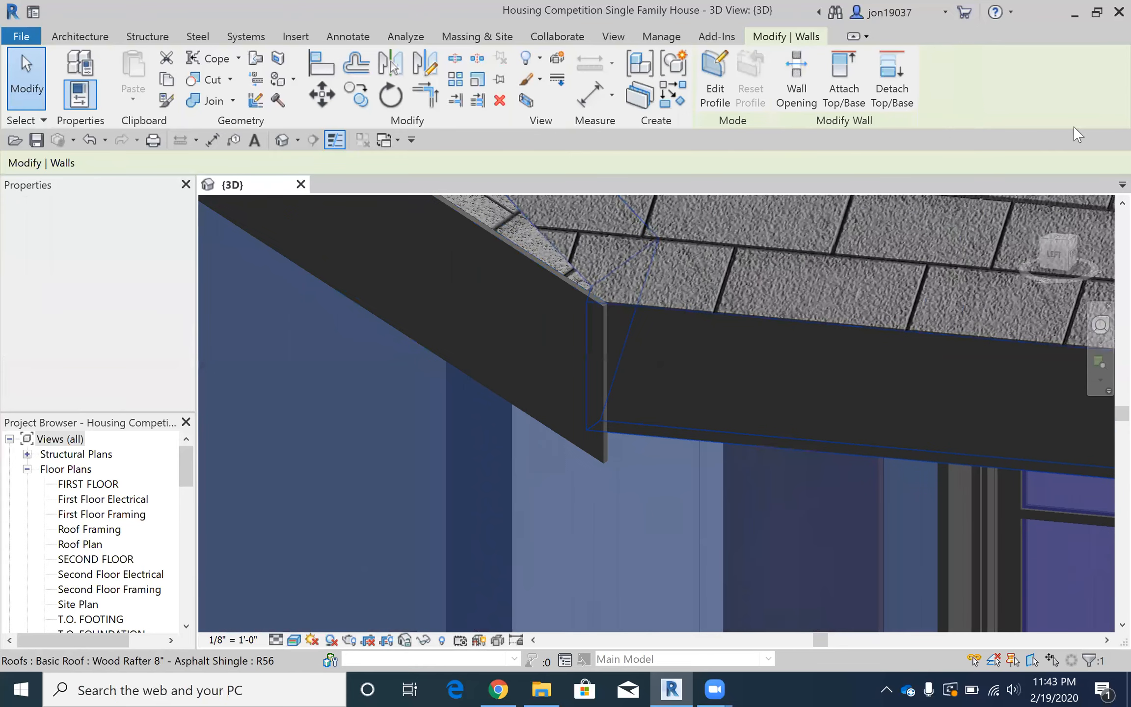
{"action": "left_click", "coordinate": [1054, 254]}
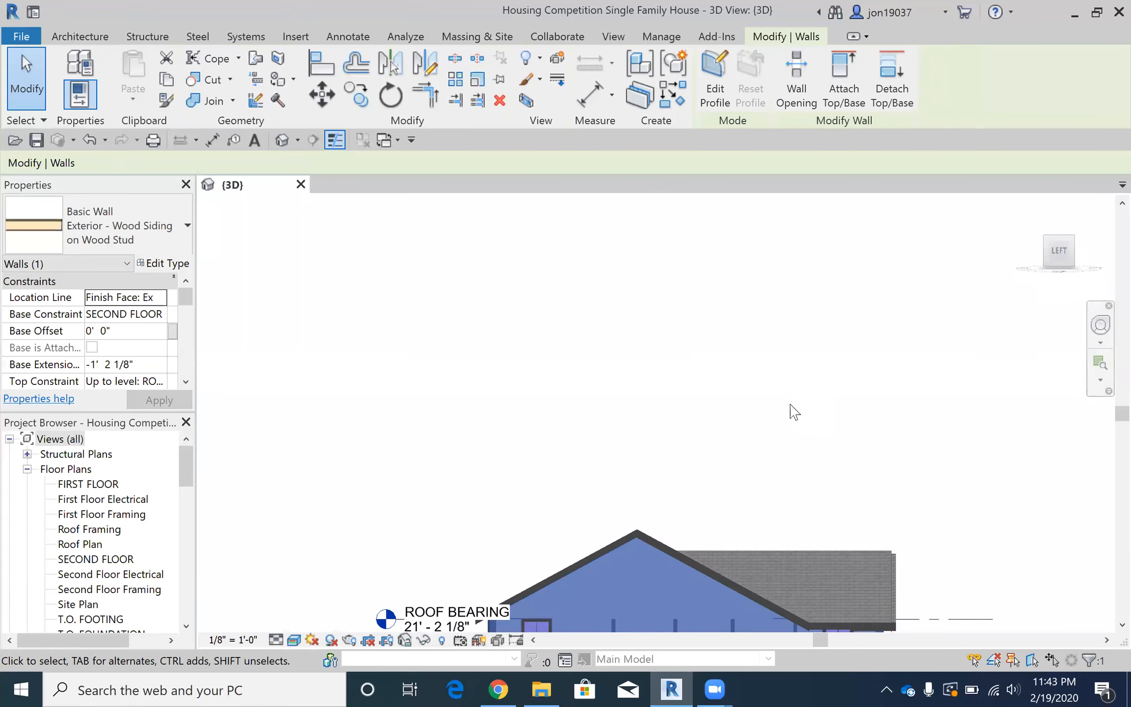
{"action": "scroll", "coordinate": [786, 410], "scroll_direction": "up", "scroll_amount": 5}
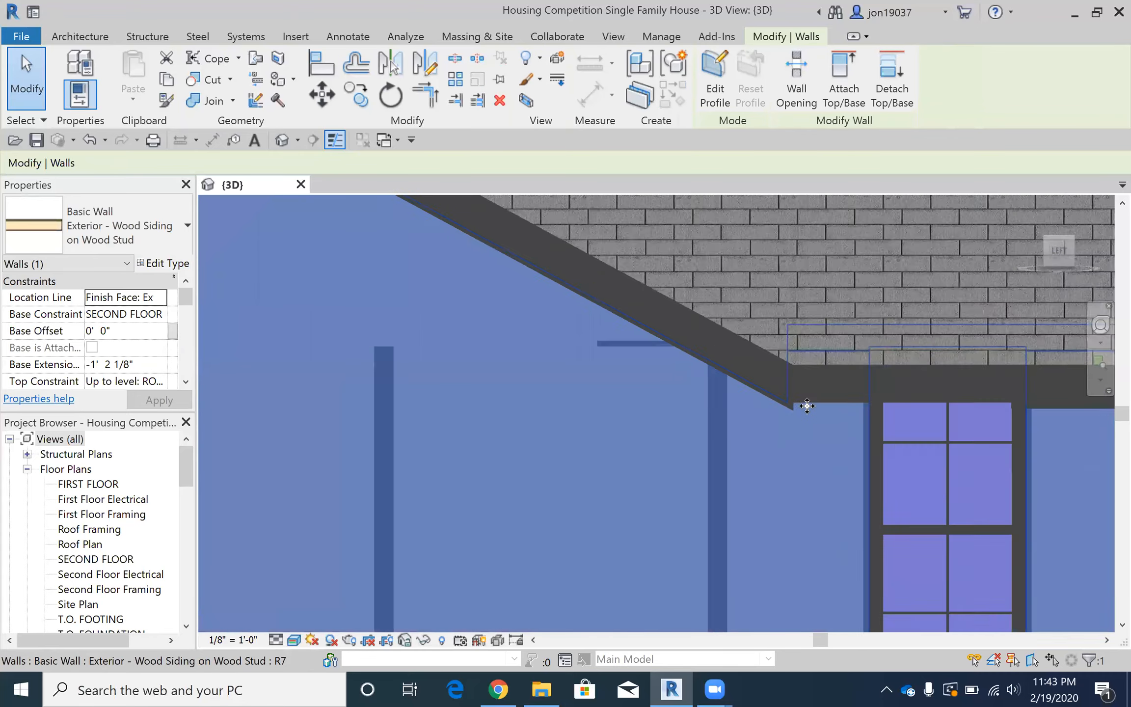
{"action": "scroll", "coordinate": [796, 379], "scroll_direction": "up", "scroll_amount": 3}
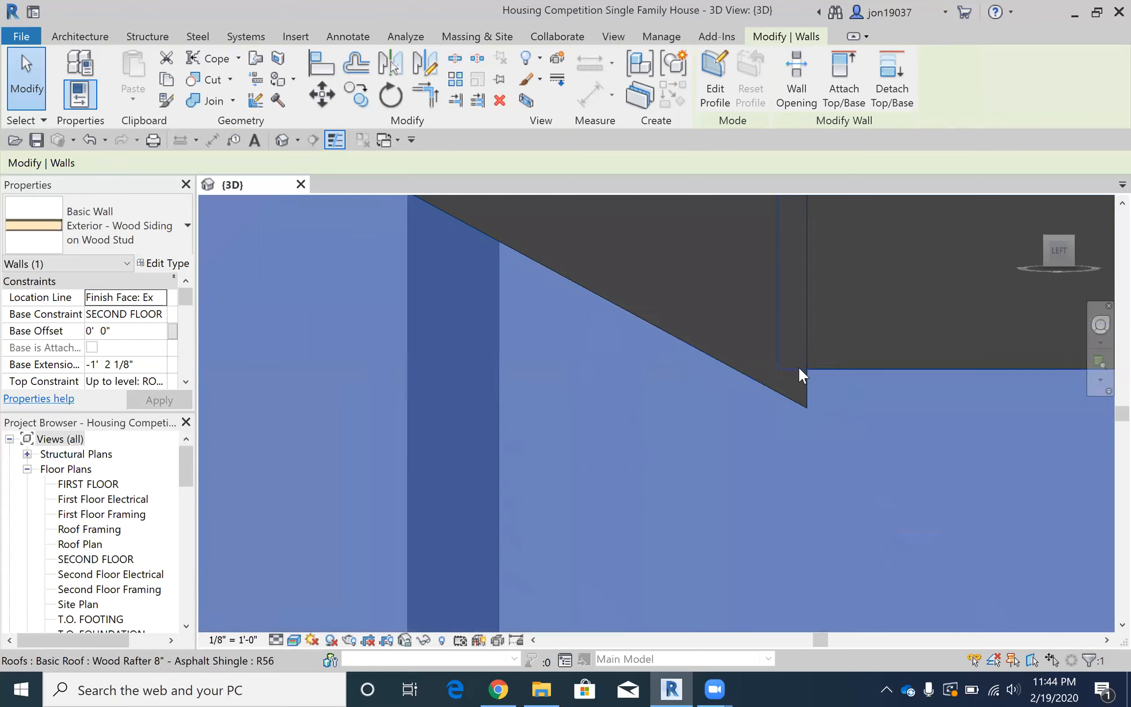
{"action": "scroll", "coordinate": [799, 370], "scroll_direction": "down", "scroll_amount": 1}
{"action": "key", "text": "Escape"}
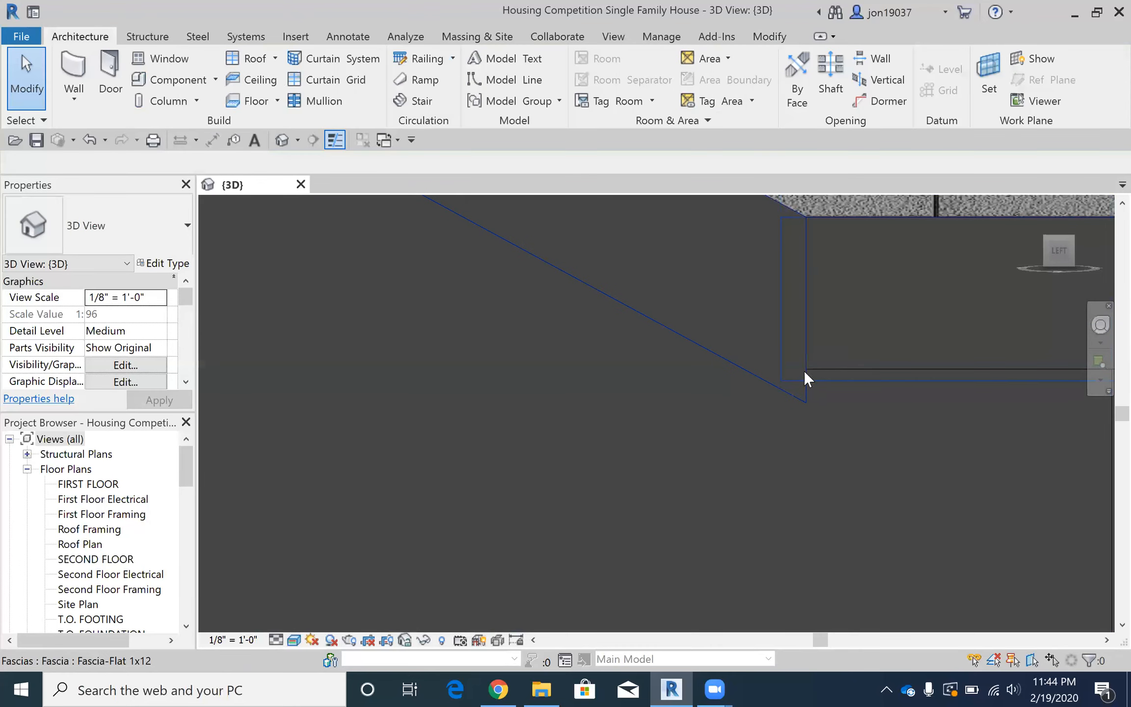
- Inspect the roof edge and fascia above the upper-floor windows from the front of the house
{"action": "scroll", "coordinate": [856, 359], "scroll_direction": "down", "scroll_amount": 5}
{"action": "middle_click_drag", "start_coordinate": [859, 357], "coordinate": [661, 427], "text": "shift"}
{"action": "scroll", "coordinate": [656, 452], "scroll_direction": "up", "scroll_amount": 8}
{"action": "scroll", "coordinate": [656, 430], "scroll_direction": "down", "scroll_amount": 3}
{"action": "middle_click_drag", "start_coordinate": [963, 387], "coordinate": [643, 429]}
{"action": "scroll", "coordinate": [758, 462], "scroll_direction": "up", "scroll_amount": 6}
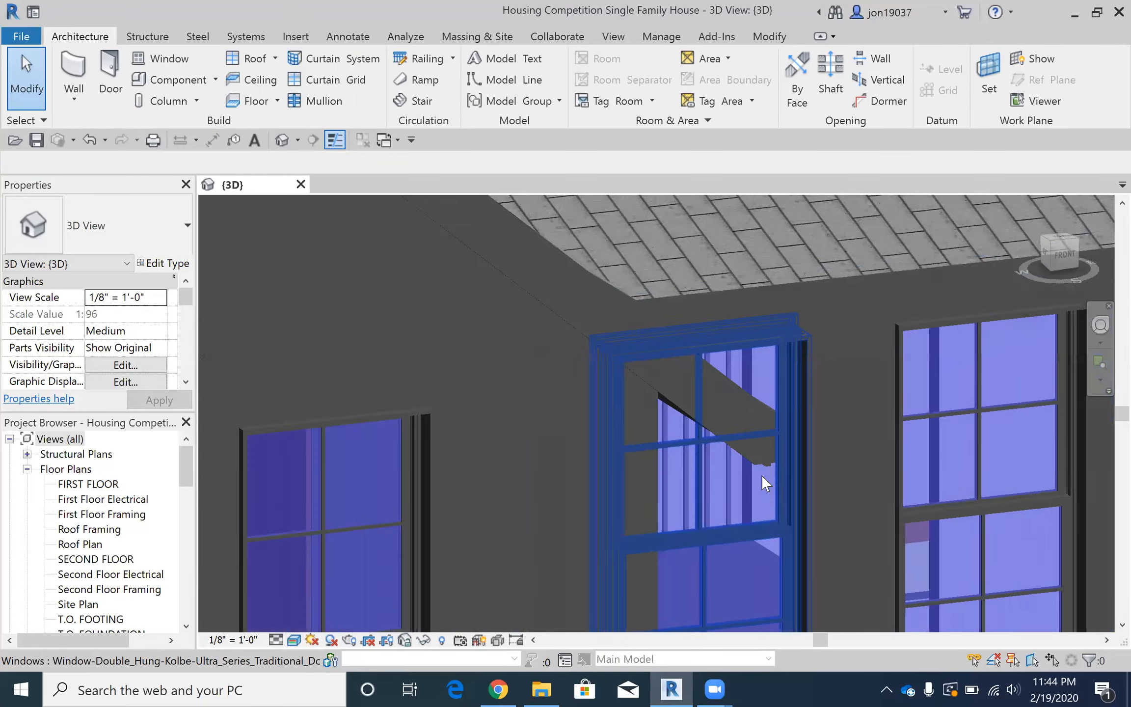
- Examine the fascia along the small front gable roof's eave and at both of its corners from the front-left
{"action": "scroll", "coordinate": [744, 449], "scroll_direction": "down", "scroll_amount": 5}
{"action": "middle_click_drag", "start_coordinate": [528, 495], "coordinate": [658, 473], "text": "shift"}
{"action": "scroll", "coordinate": [493, 442], "scroll_direction": "up", "scroll_amount": 5}
{"action": "middle_click_drag", "start_coordinate": [510, 446], "coordinate": [445, 471]}
{"action": "middle_click_drag", "start_coordinate": [445, 471], "coordinate": [361, 481], "text": "shift"}
{"action": "scroll", "coordinate": [315, 462], "scroll_direction": "down", "scroll_amount": 5}
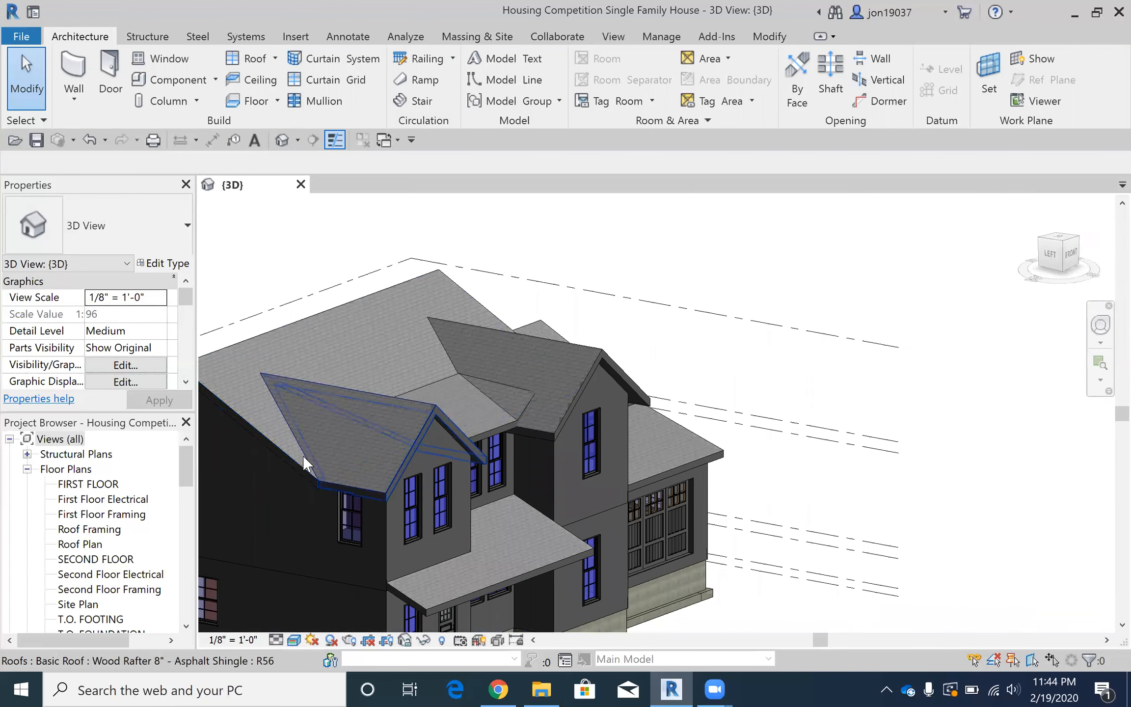
{"action": "scroll", "coordinate": [338, 494], "scroll_direction": "up", "scroll_amount": 10}
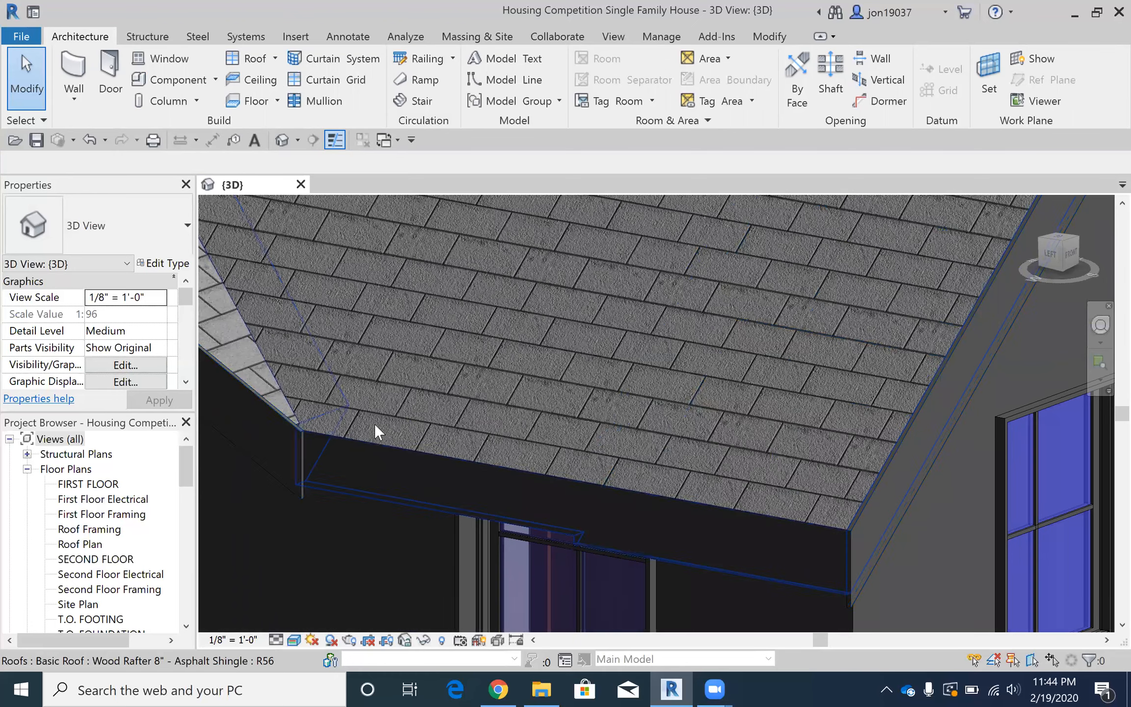
{"action": "scroll", "coordinate": [374, 424], "scroll_direction": "down", "scroll_amount": 8}
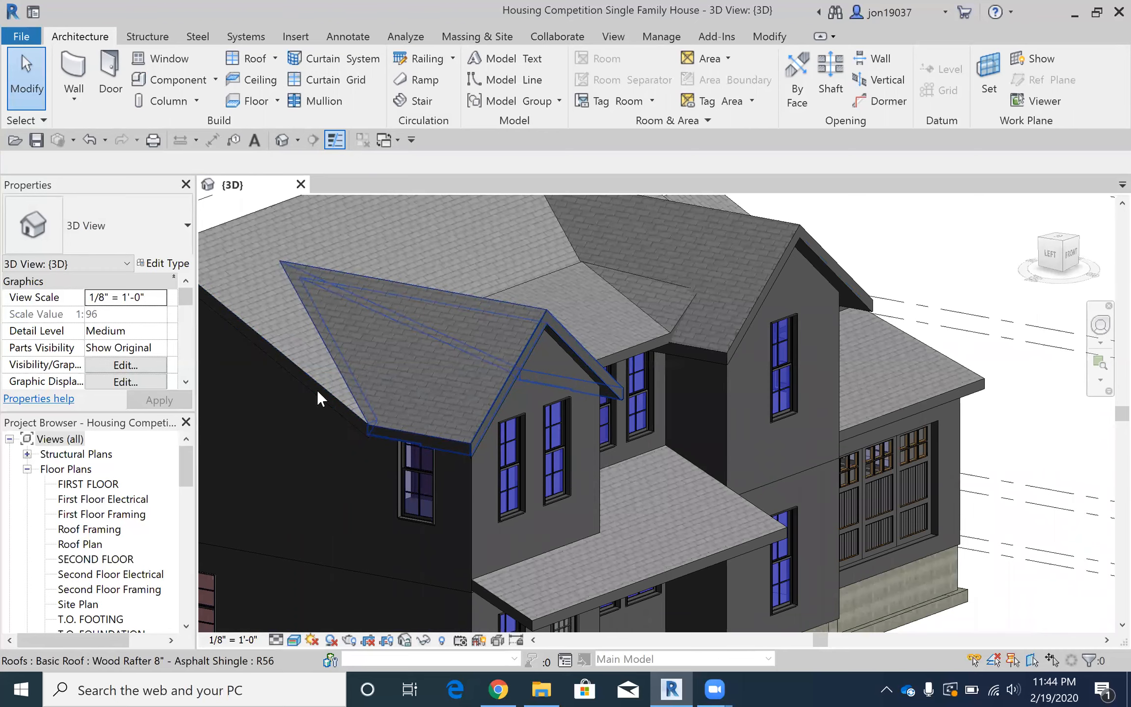
{"action": "scroll", "coordinate": [318, 397], "scroll_direction": "up", "scroll_amount": 8}
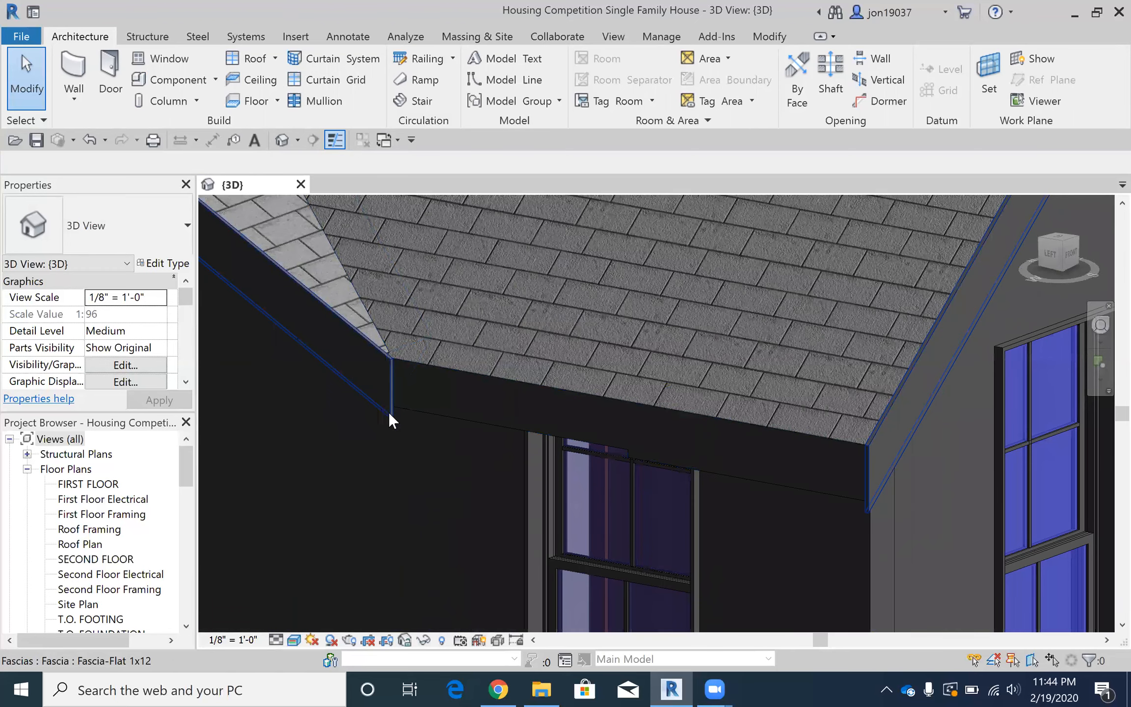